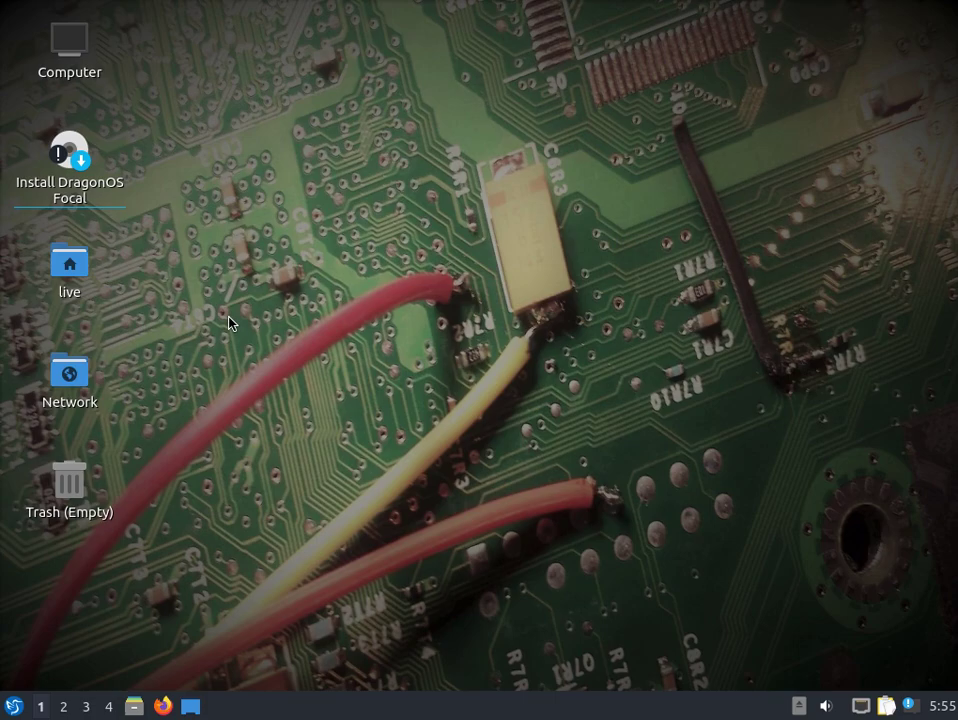
- Launch the DragonOS Focal installer, keeping English and the English (US) keyboard layout
{"action": "double_click", "coordinate": [77, 162]}
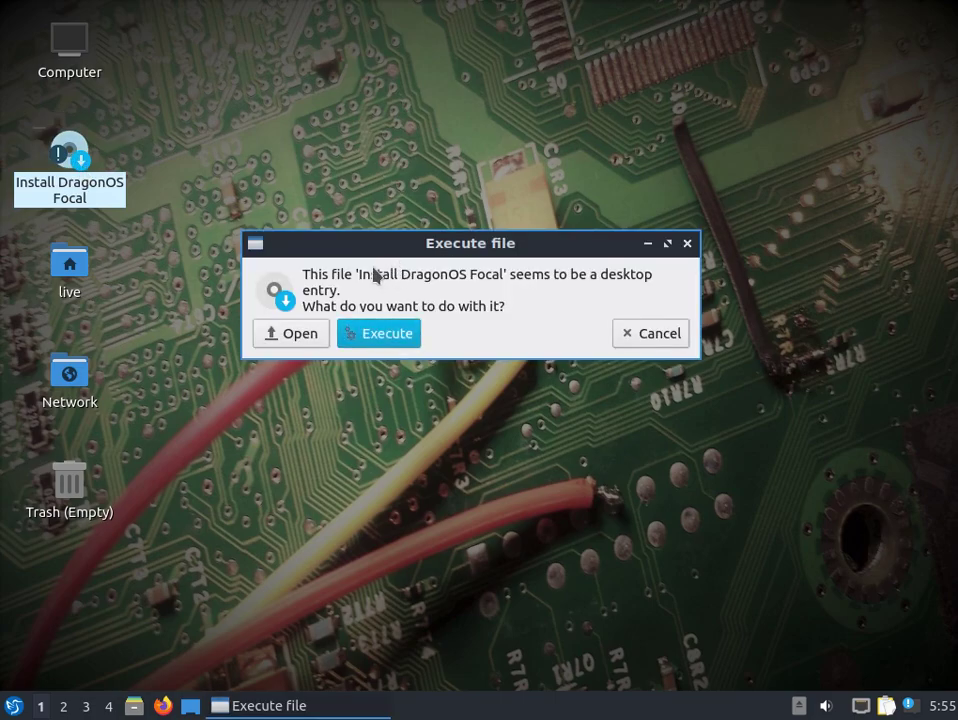
{"action": "left_click", "coordinate": [385, 335]}
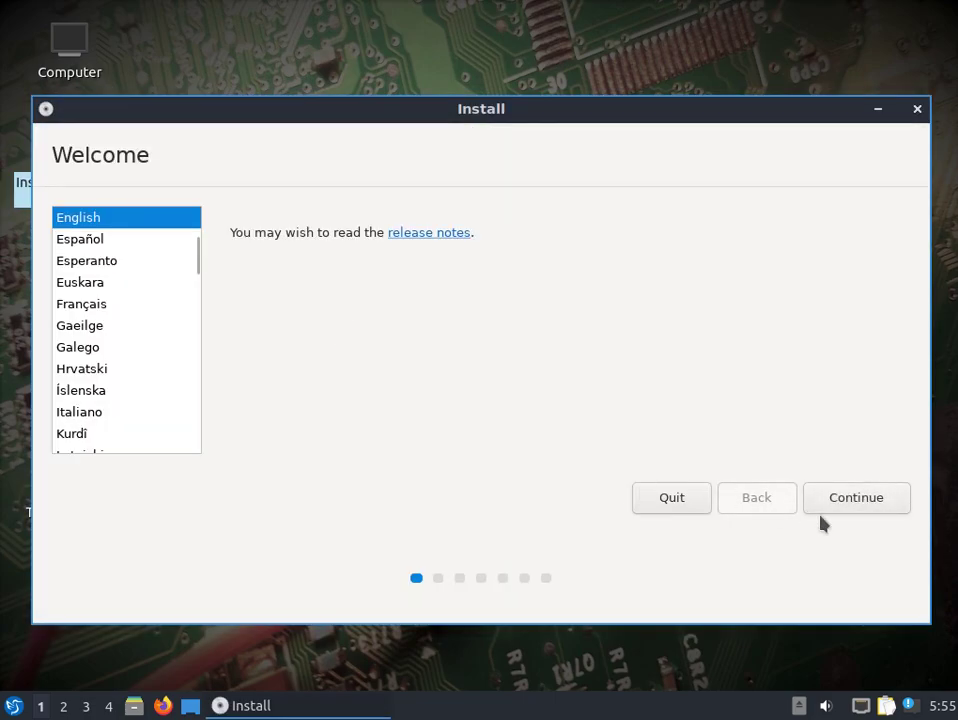
{"action": "left_click", "coordinate": [869, 499]}
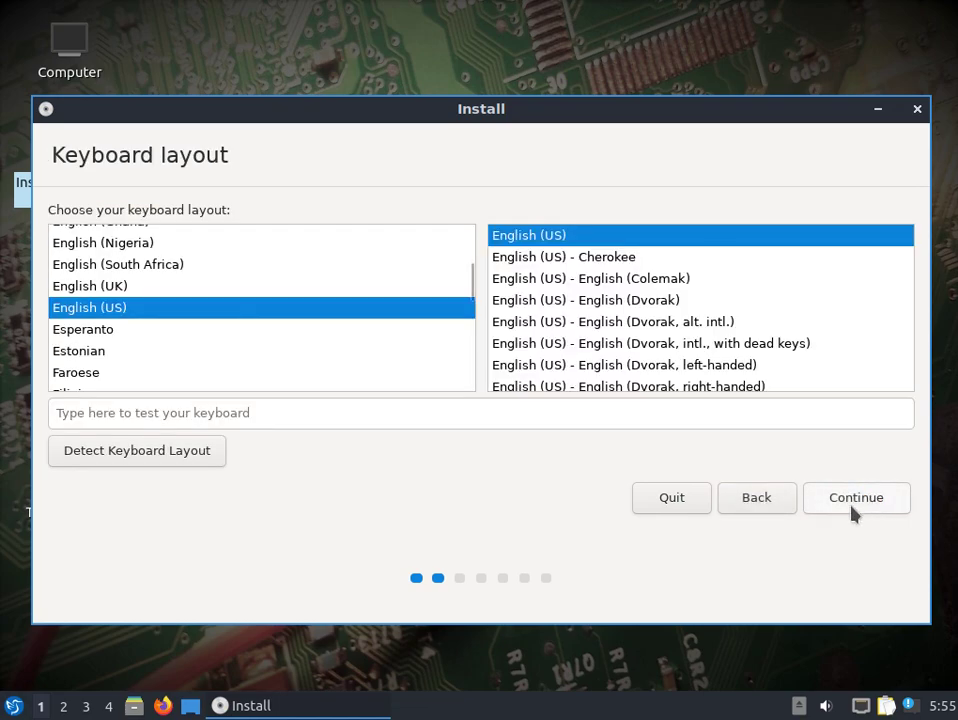
{"action": "left_click", "coordinate": [851, 505]}
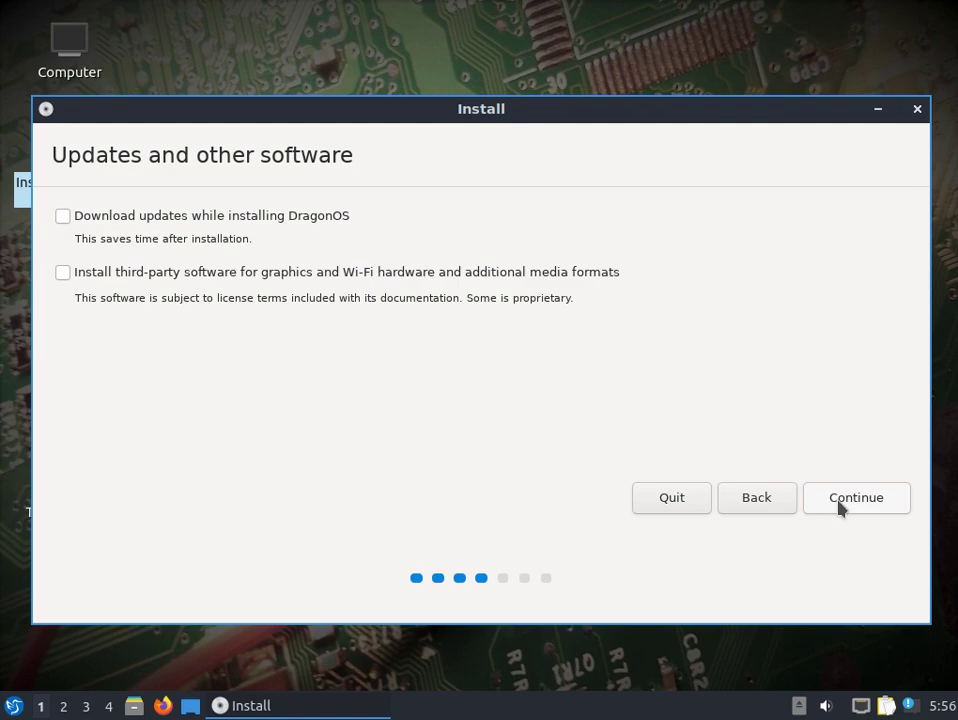
- Skip updates and third-party software, leaving the advanced disk features unset
{"action": "left_click", "coordinate": [840, 505]}
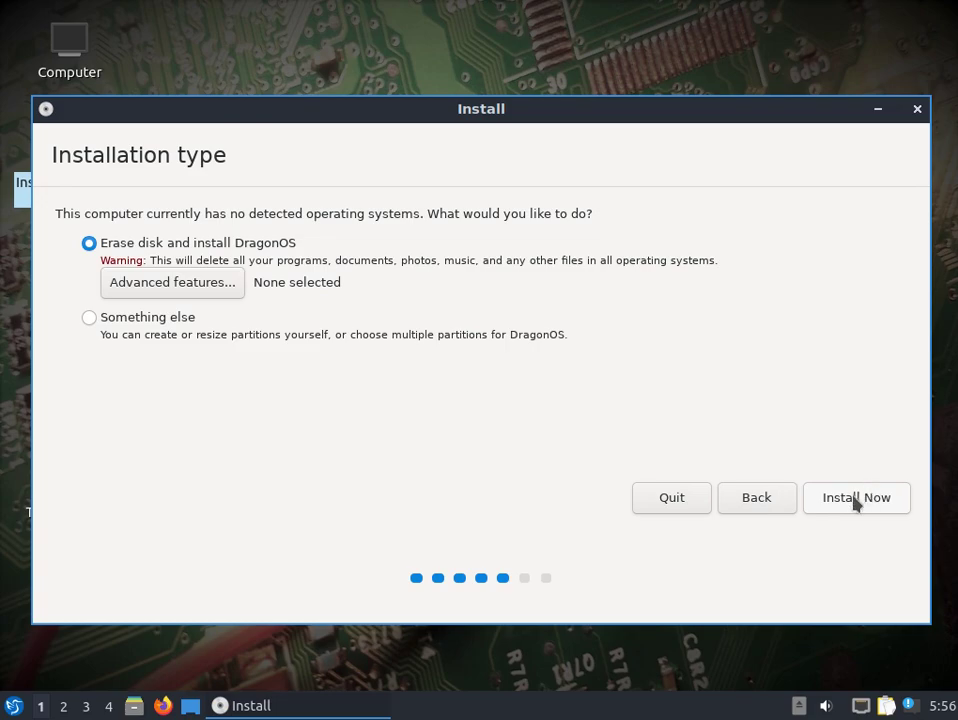
{"action": "left_click", "coordinate": [186, 286]}
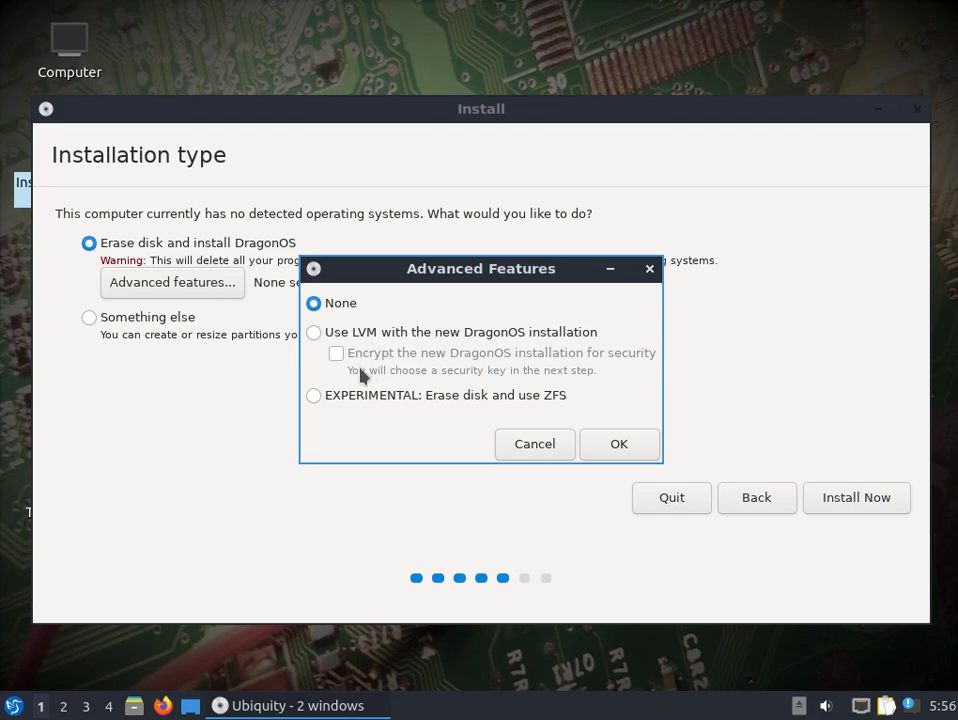
{"action": "left_click", "coordinate": [533, 453]}
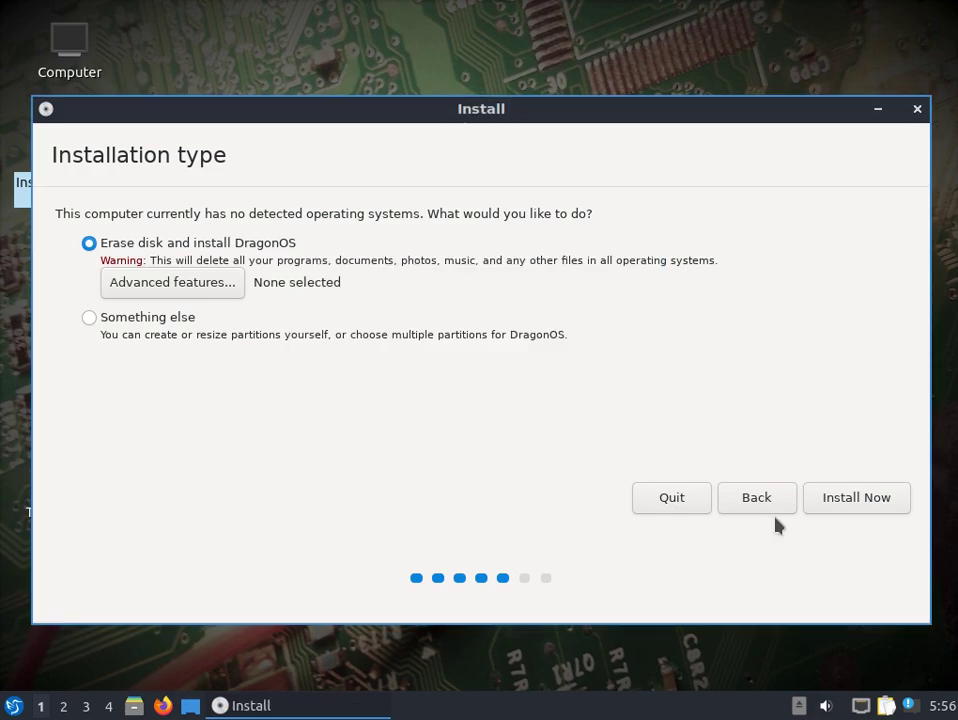
- Erase the whole disk for DragonOS, confirm the disk write, and keep New York as time zone
{"action": "left_click", "coordinate": [865, 504]}
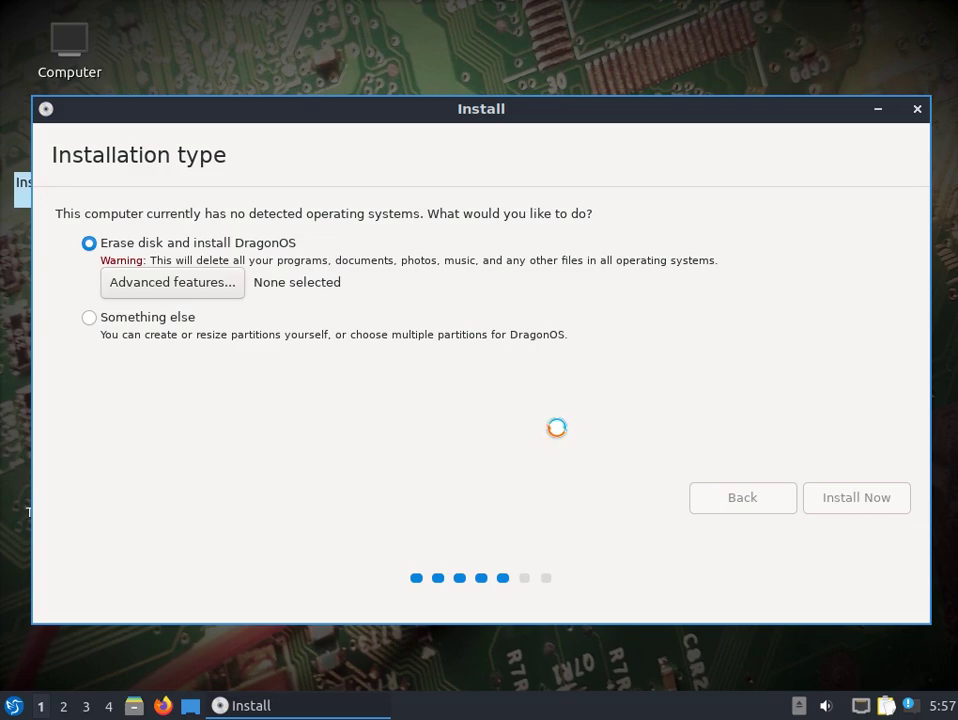
{"action": "left_click", "coordinate": [839, 489]}
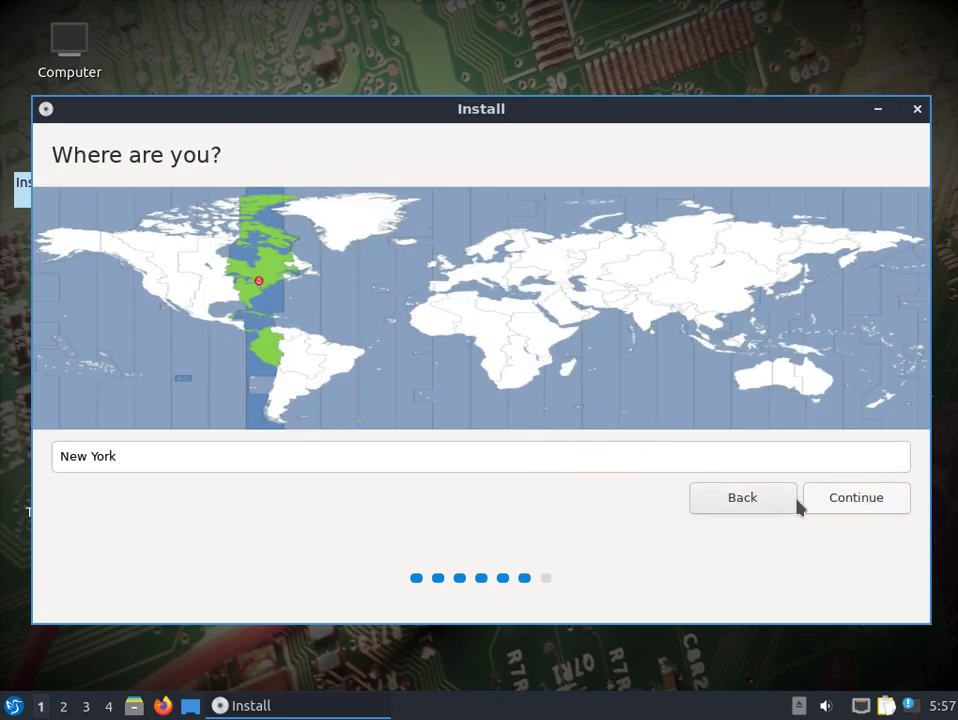
{"action": "left_click", "coordinate": [847, 506]}
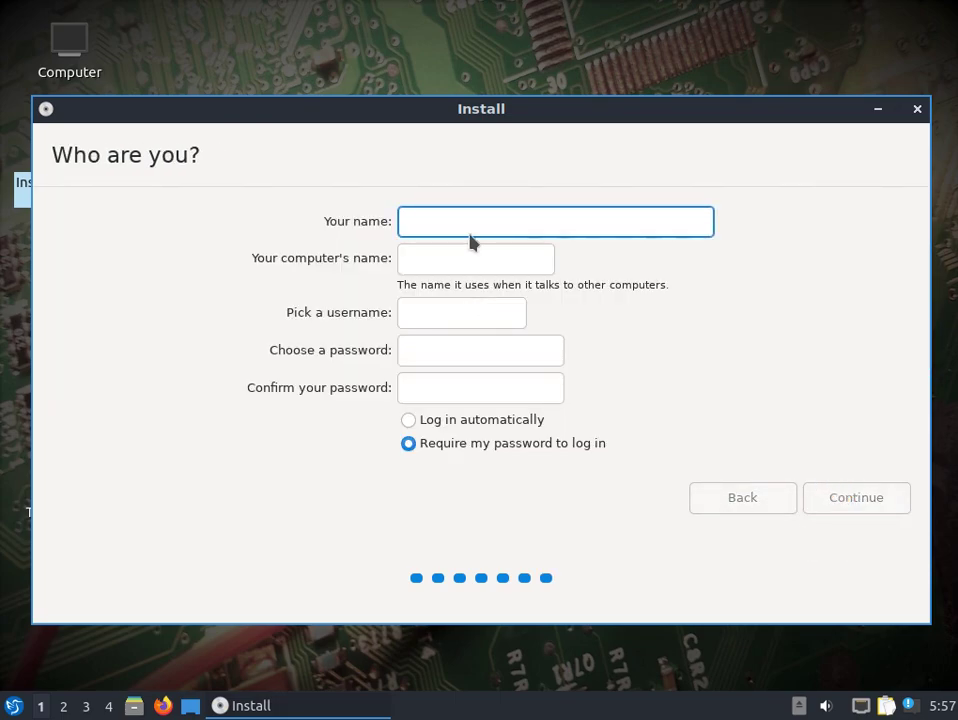
- Fill in your name, computer name, username and password, then start the installation
{"action": "type", "text": "dragon"}
{"action": "key", "text": "Tab"}
{"action": "type", "text": "dragon"}
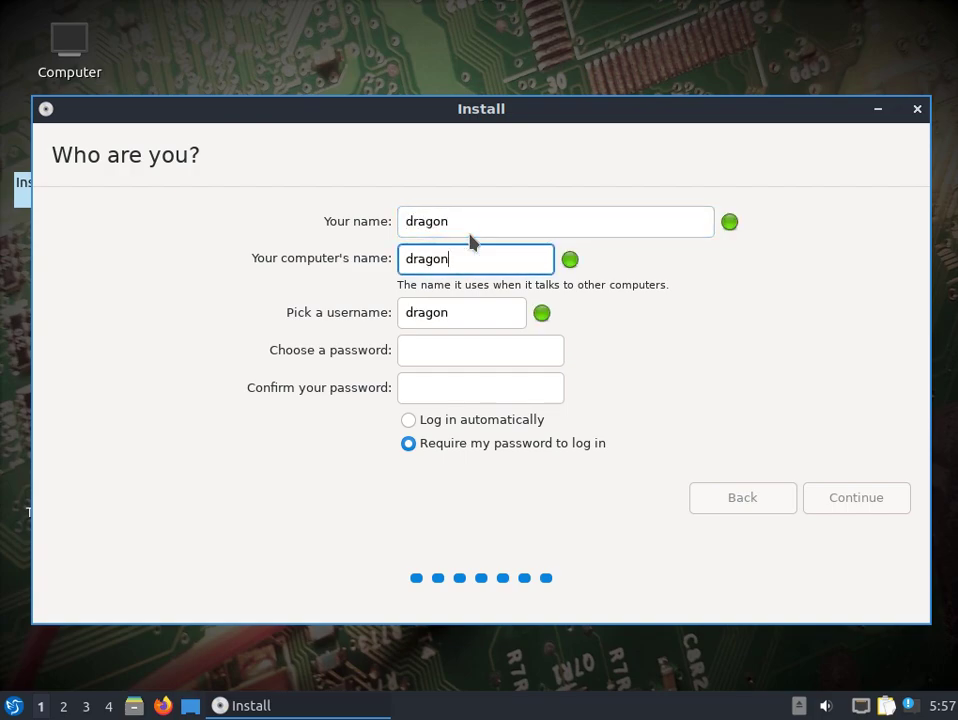
{"action": "key", "text": "Tab"}
{"action": "key", "text": "Tab"}
{"action": "type", "text": "dragon"}
{"action": "key", "text": "Tab"}
{"action": "type", "text": "dragon"}
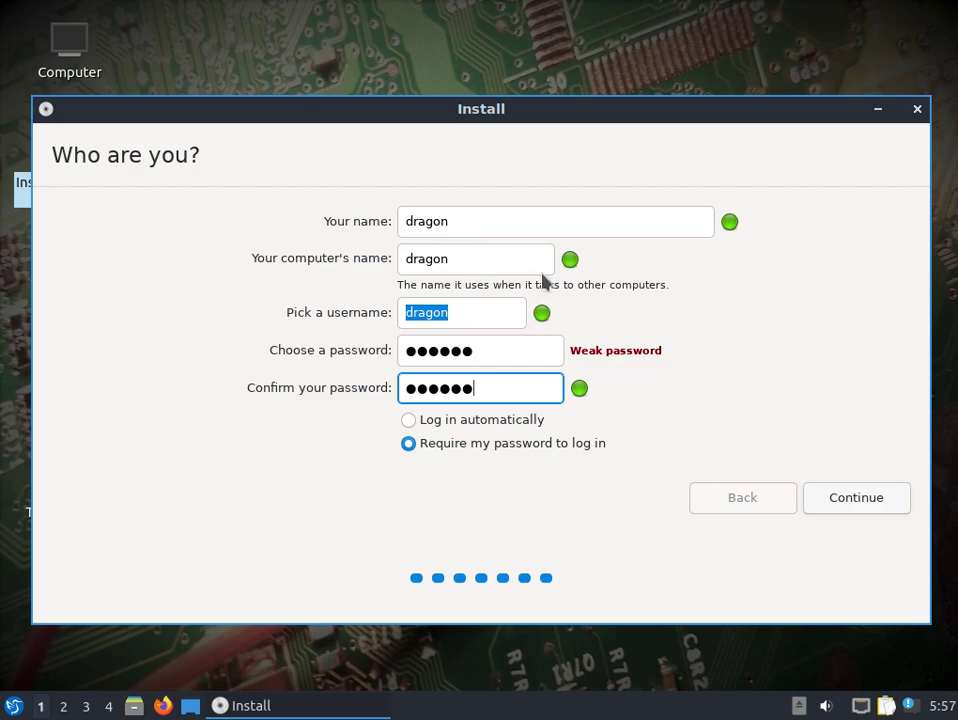
{"action": "left_click", "coordinate": [848, 504]}
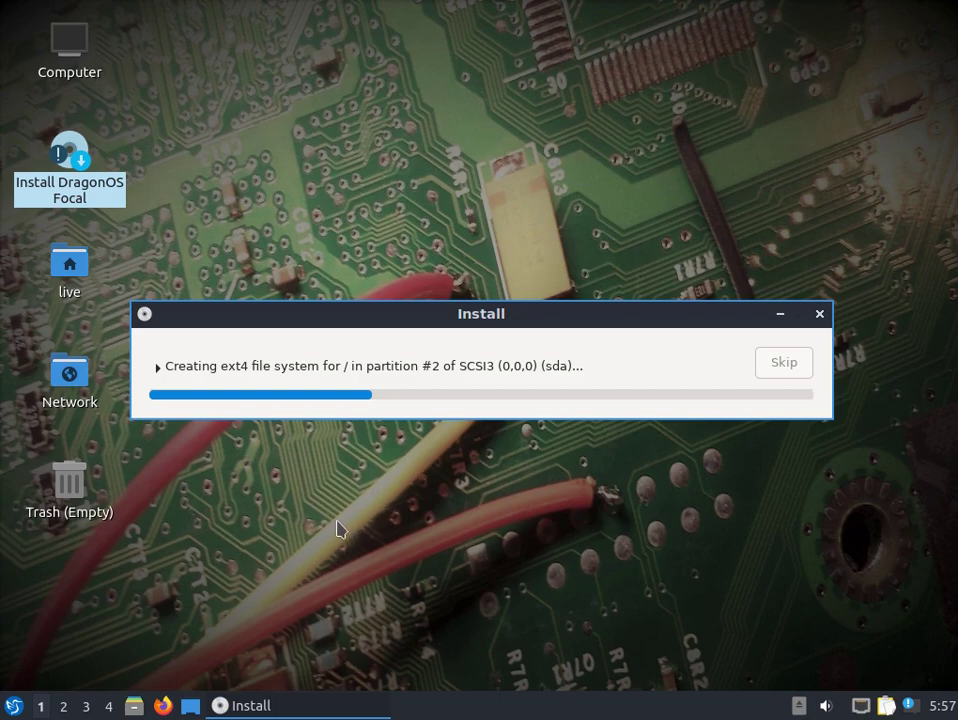
- Launch QTerminal from System Tools while the installation keeps running
{"action": "left_click", "coordinate": [14, 705]}
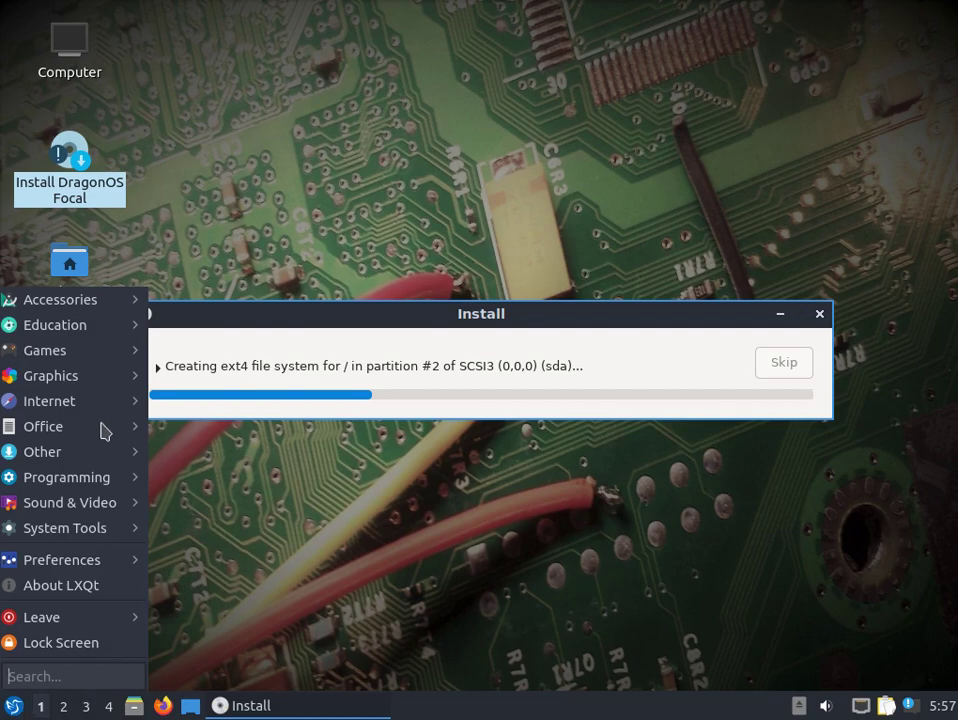
{"action": "mouse_move", "coordinate": [70, 456]}
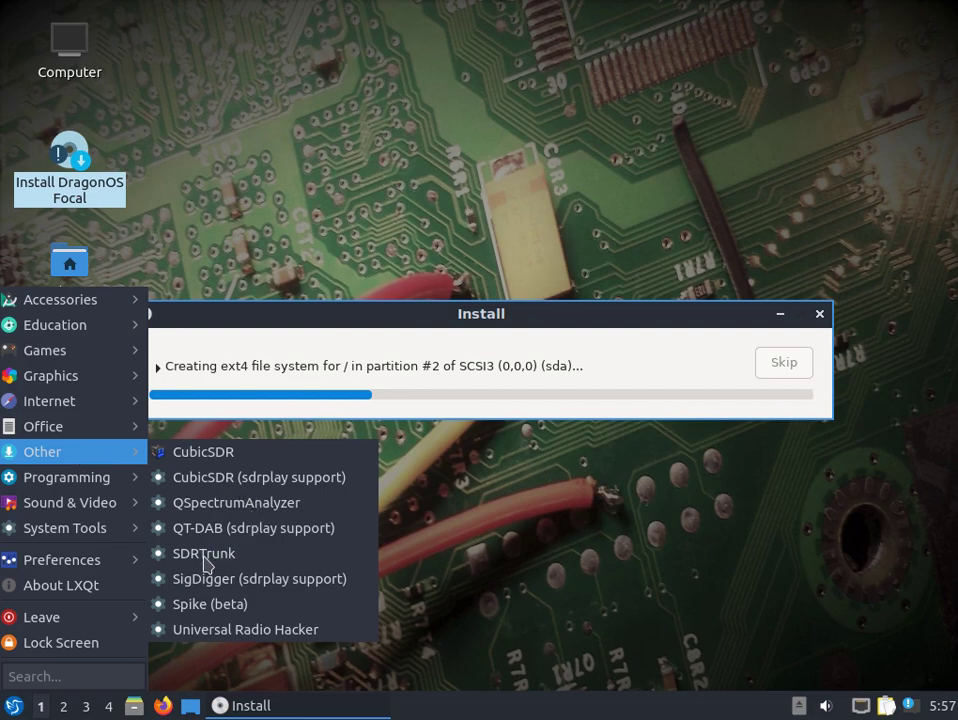
{"action": "left_click", "coordinate": [14, 704]}
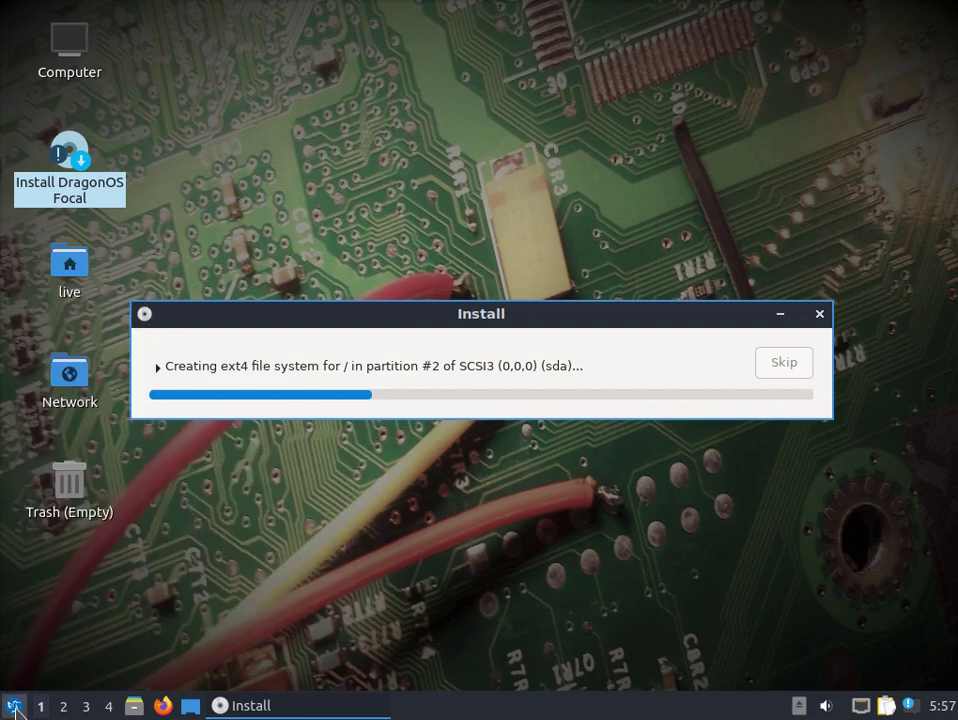
{"action": "left_click", "coordinate": [14, 704]}
{"action": "mouse_move", "coordinate": [90, 539]}
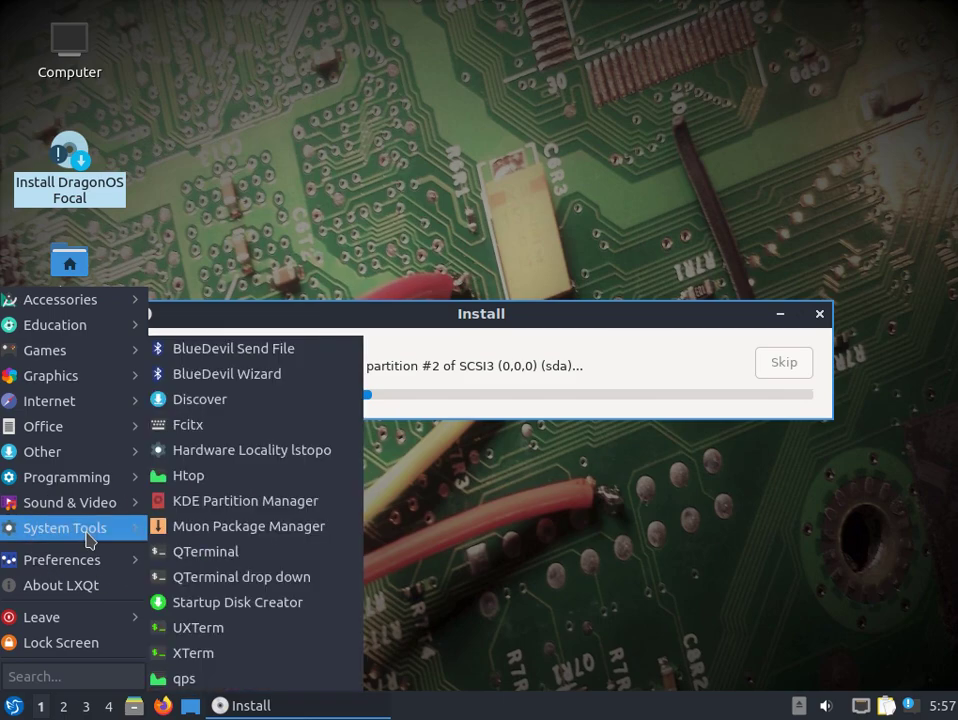
{"action": "left_click", "coordinate": [200, 556]}
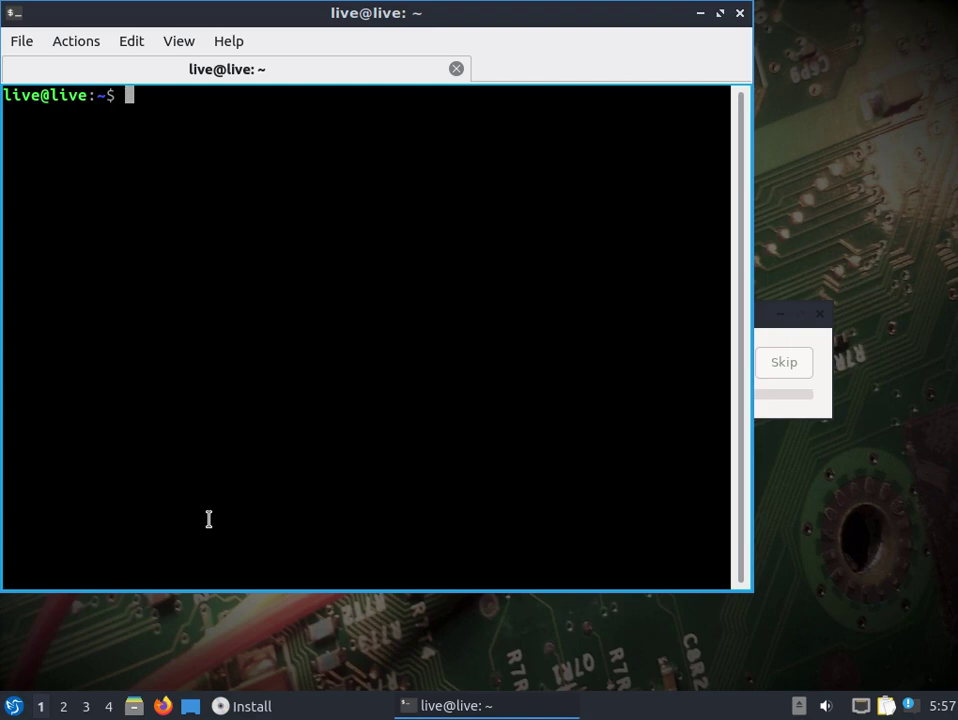
- Move into /usr/src/jmbe-1.0.4 and list its contents
{"action": "type", "text": "cd /usr/s"}
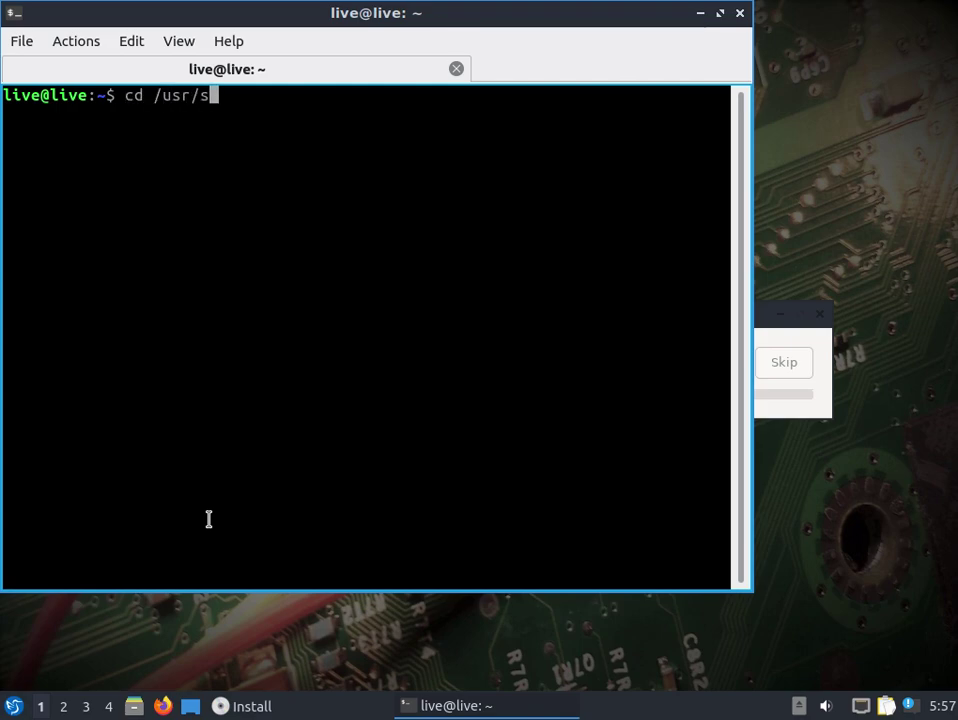
{"action": "type", "text": "rc/jm"}
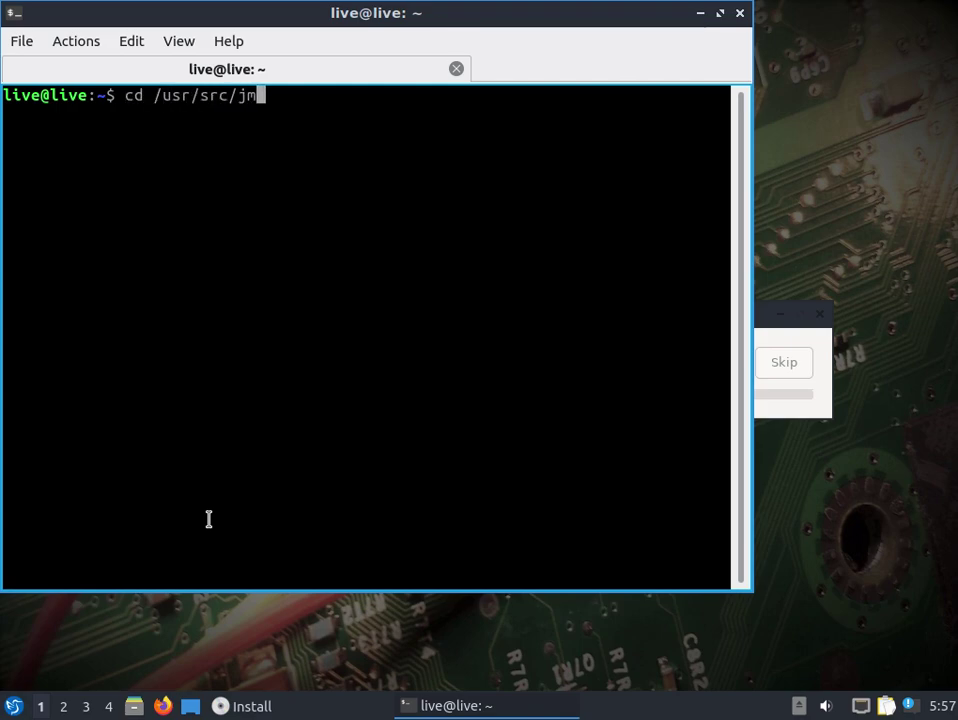
{"action": "key", "text": "Tab"}
{"action": "key", "text": "Return"}
{"action": "type", "text": "ls"}
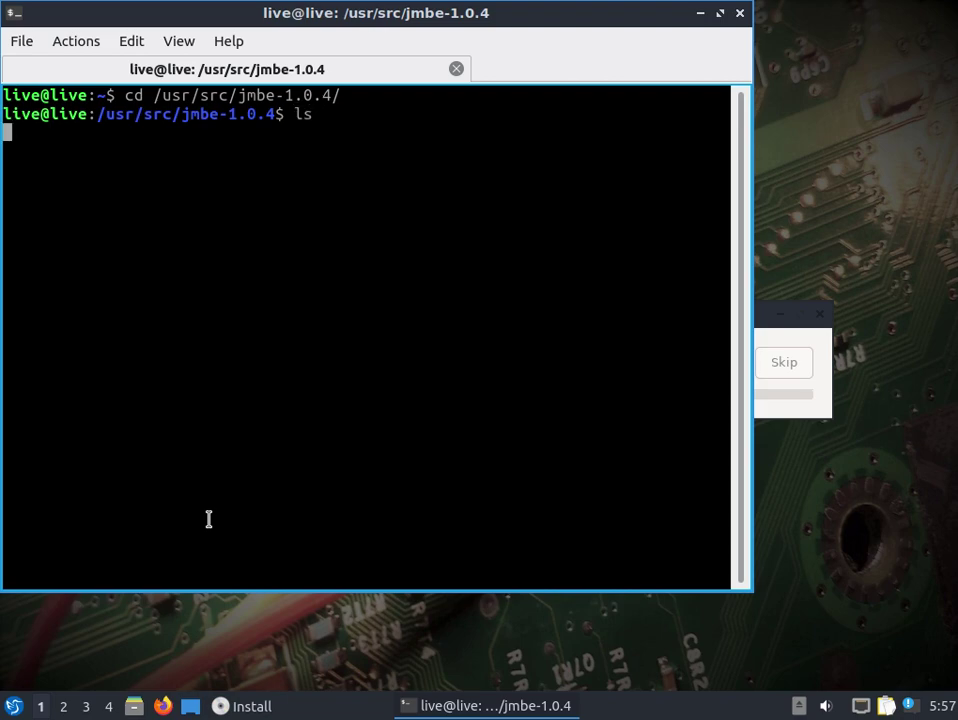
{"action": "key", "text": "Return"}
- Build JMBE with sudo ./gradlew build and select the resulting jmbe-1.0.4.jar path
{"action": "type", "text": "sudo "}
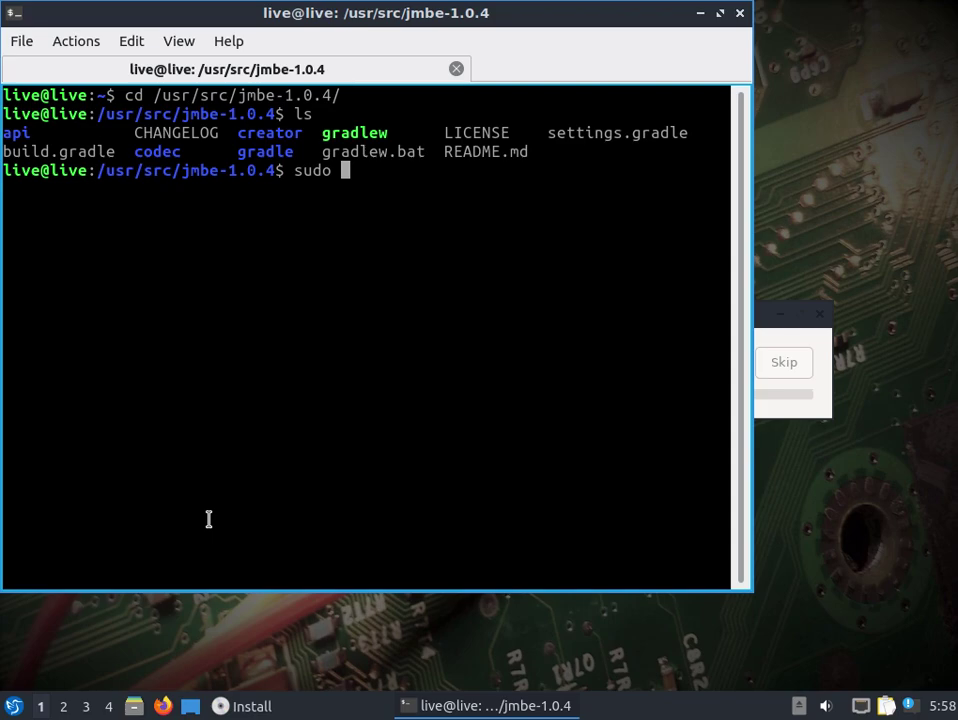
{"action": "type", "text": "./gradle"}
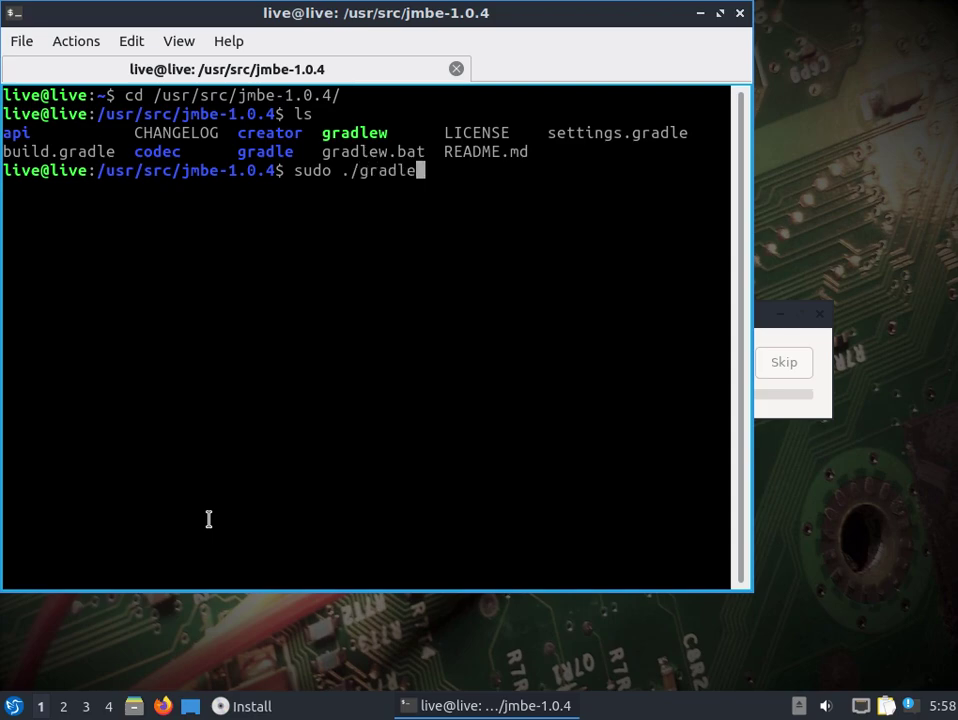
{"action": "type", "text": "w build"}
{"action": "key", "text": "Return"}
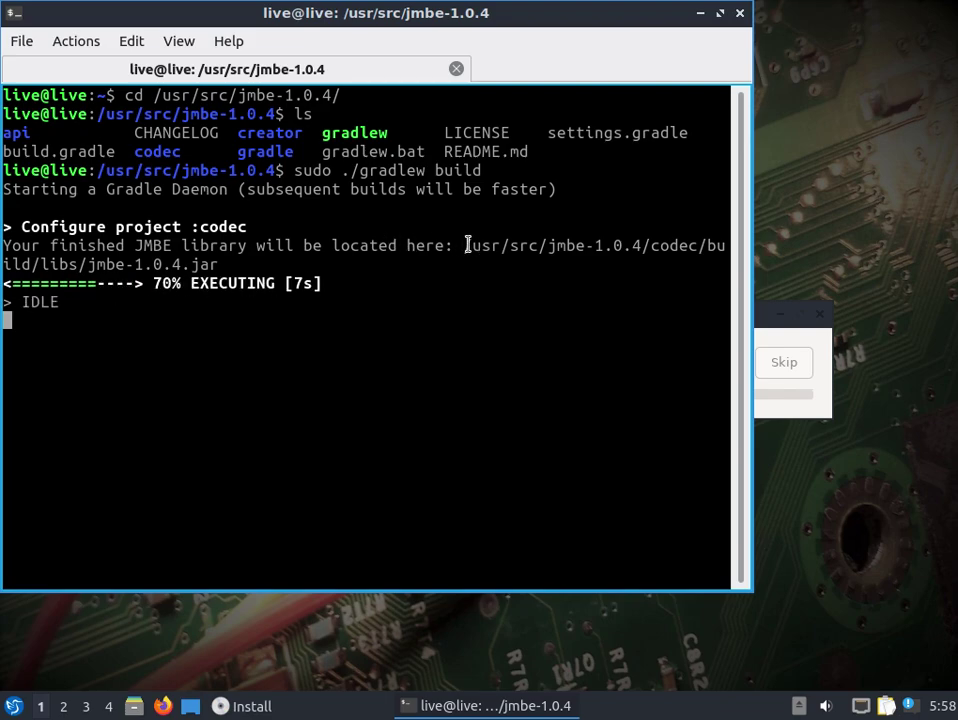
{"action": "left_click_drag", "start_coordinate": [465, 245], "coordinate": [222, 264]}
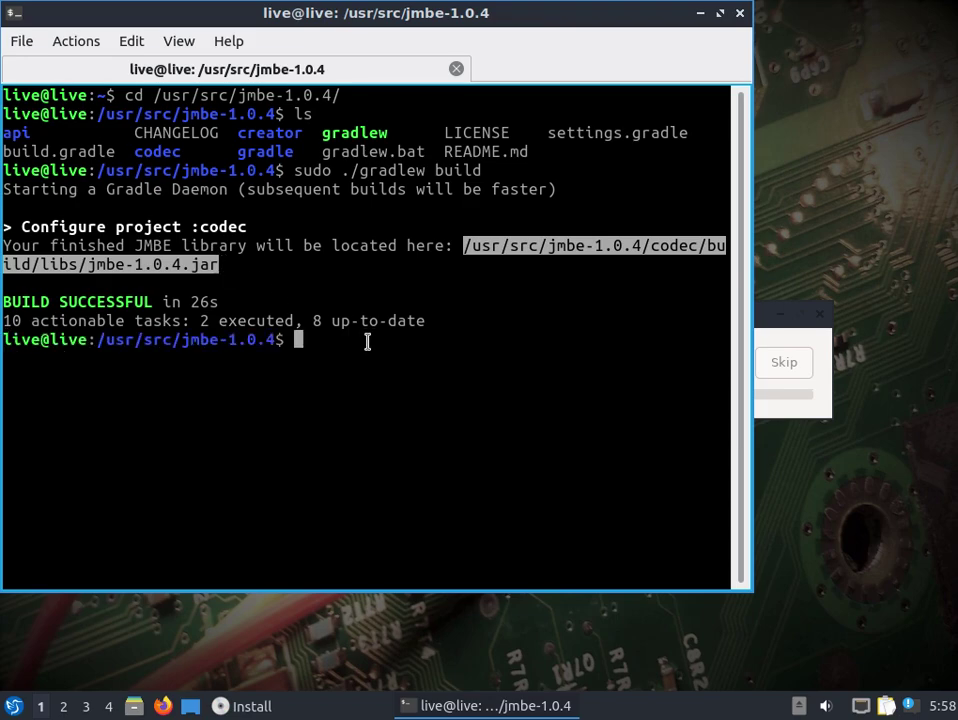
- Launch SDRTrunk from the application menu
{"action": "left_click", "coordinate": [13, 708]}
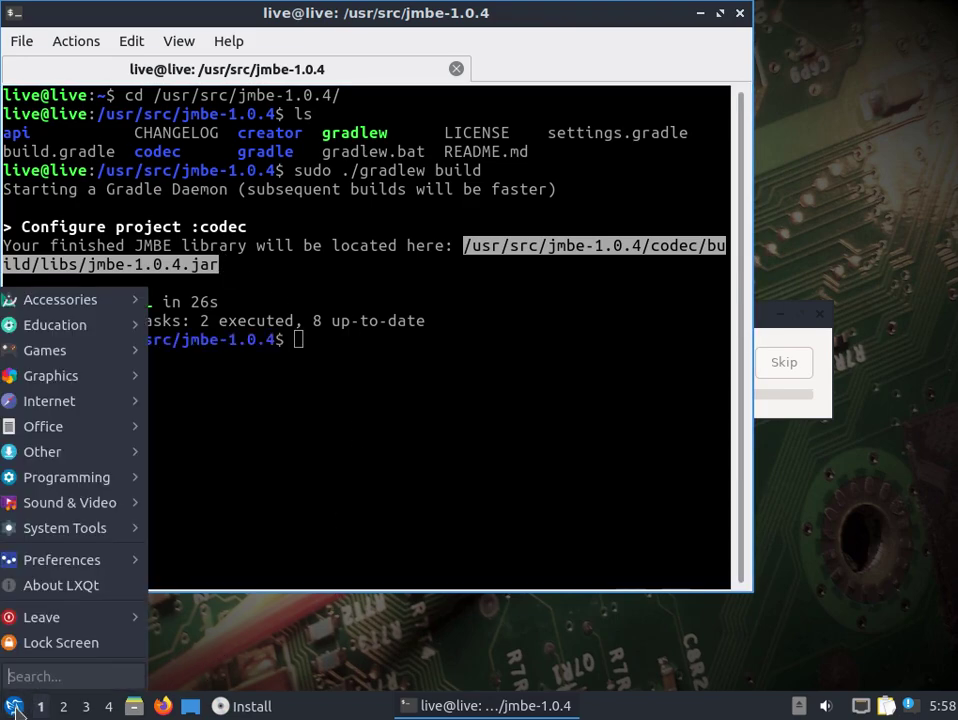
{"action": "mouse_move", "coordinate": [66, 452]}
{"action": "left_click", "coordinate": [205, 553]}
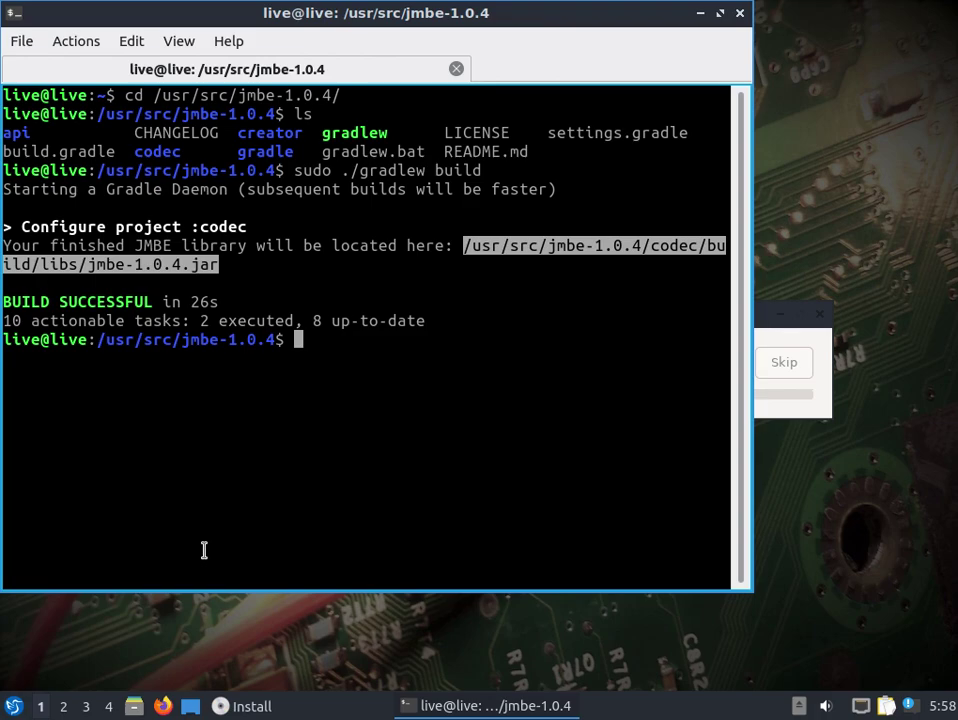
- Change into the sdr-trunk v0.5.0-alpha3 bin folder, list it, and select the sdr-trunk program
{"action": "left_click", "coordinate": [316, 376]}
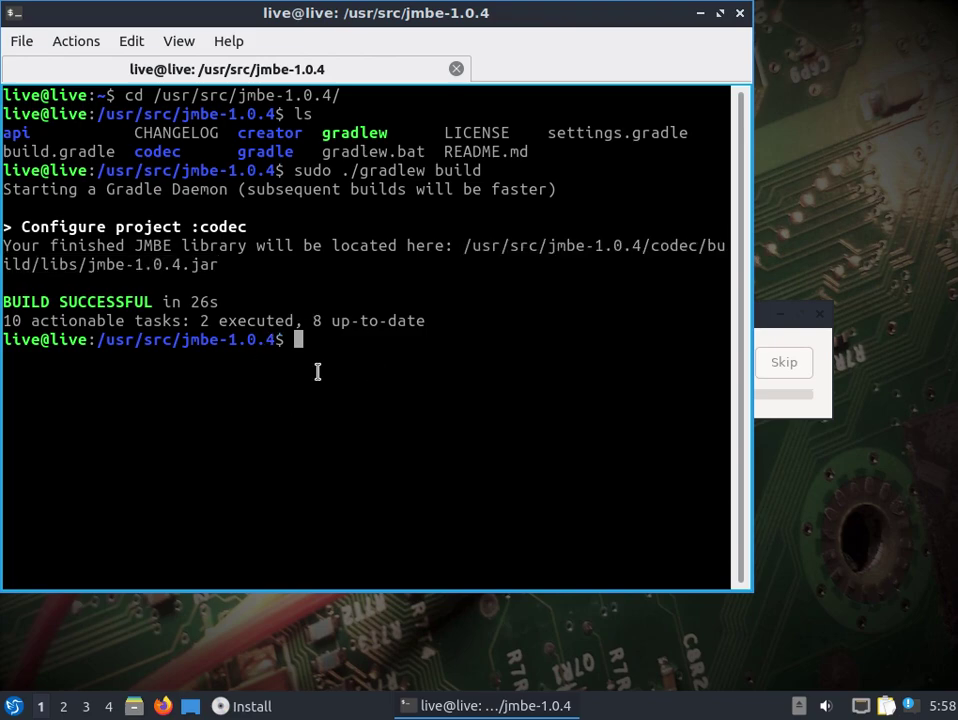
{"action": "type", "text": "cd /usr/src/dr"}
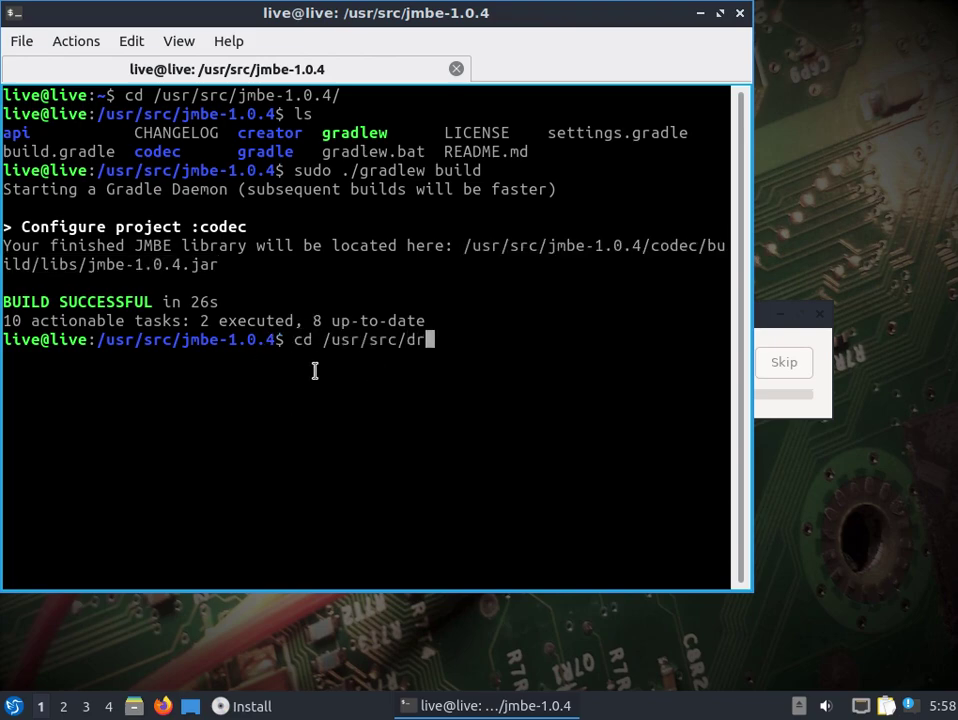
{"action": "key", "text": "BackSpace"}
{"action": "key", "text": "BackSpace"}
{"action": "type", "text": "s"}
{"action": "key", "text": "Tab"}
{"action": "type", "text": "bi"}
{"action": "key", "text": "Tab"}
{"action": "key", "text": "Return"}
{"action": "type", "text": "ls"}
{"action": "key", "text": "Return"}
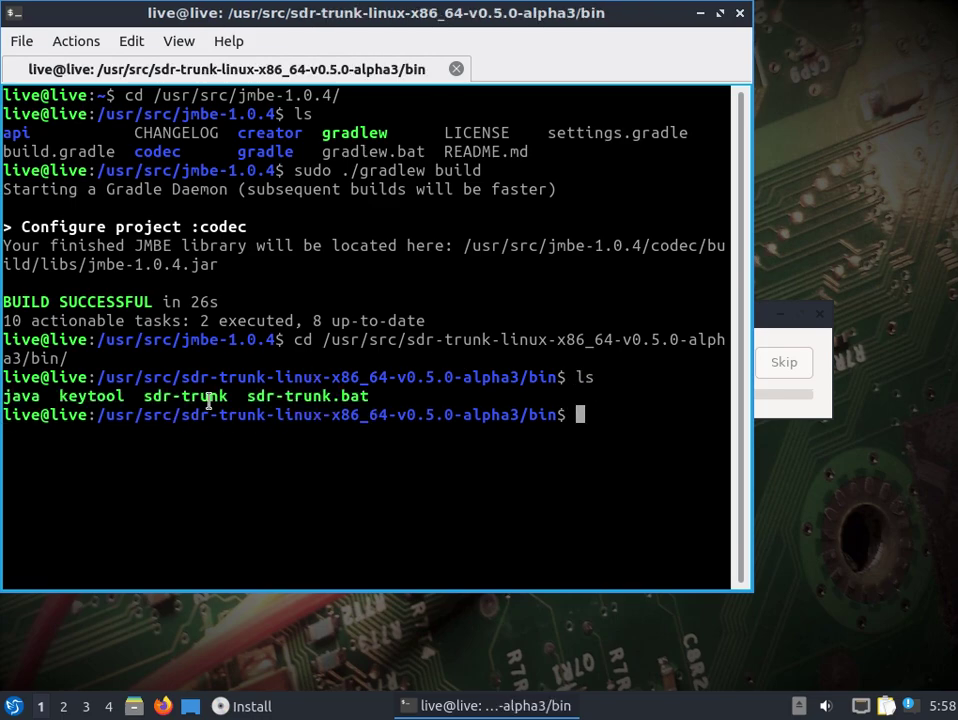
{"action": "left_click_drag", "start_coordinate": [229, 396], "coordinate": [146, 399]}
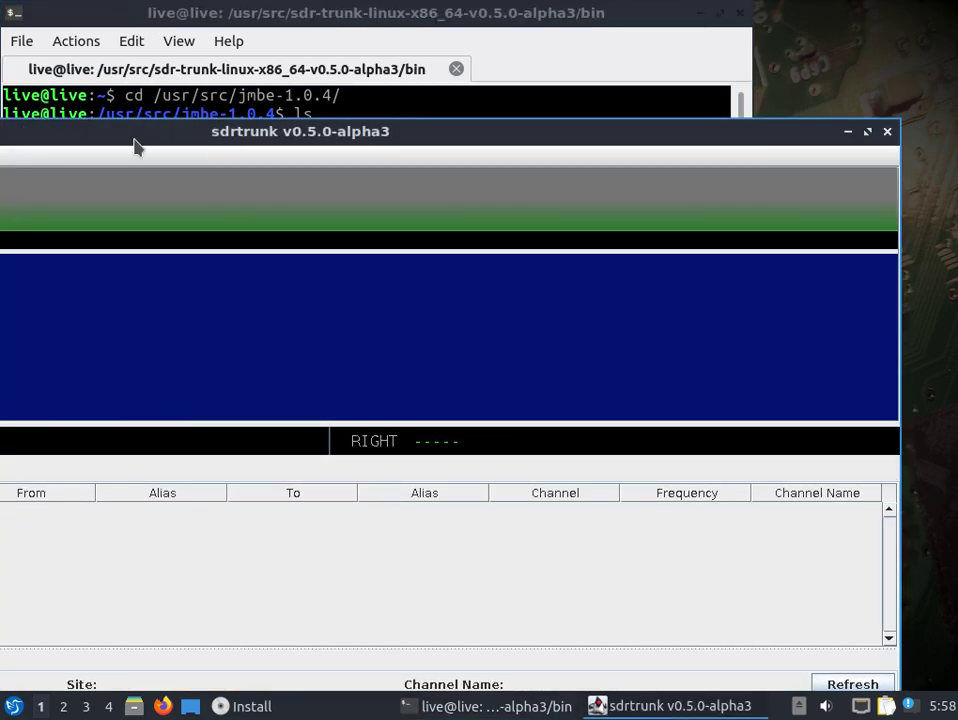
- Maximize the sdrtrunk window and show the JMBE Audio Library user preferences
{"action": "left_click_drag", "start_coordinate": [134, 140], "coordinate": [214, 77]}
{"action": "double_click", "coordinate": [214, 77]}
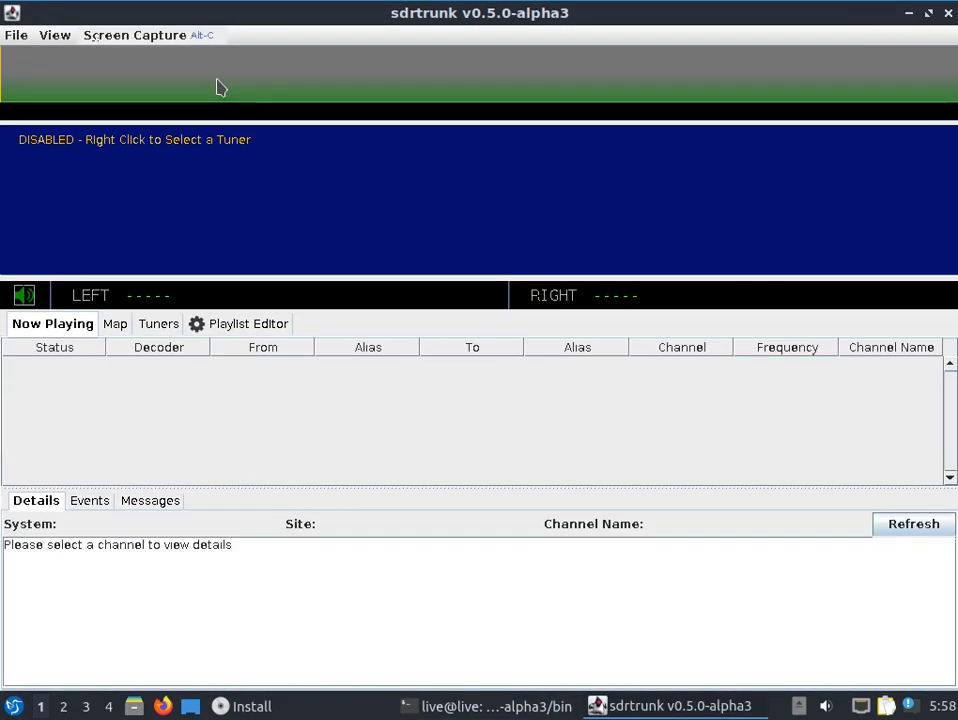
{"action": "left_click", "coordinate": [55, 35]}
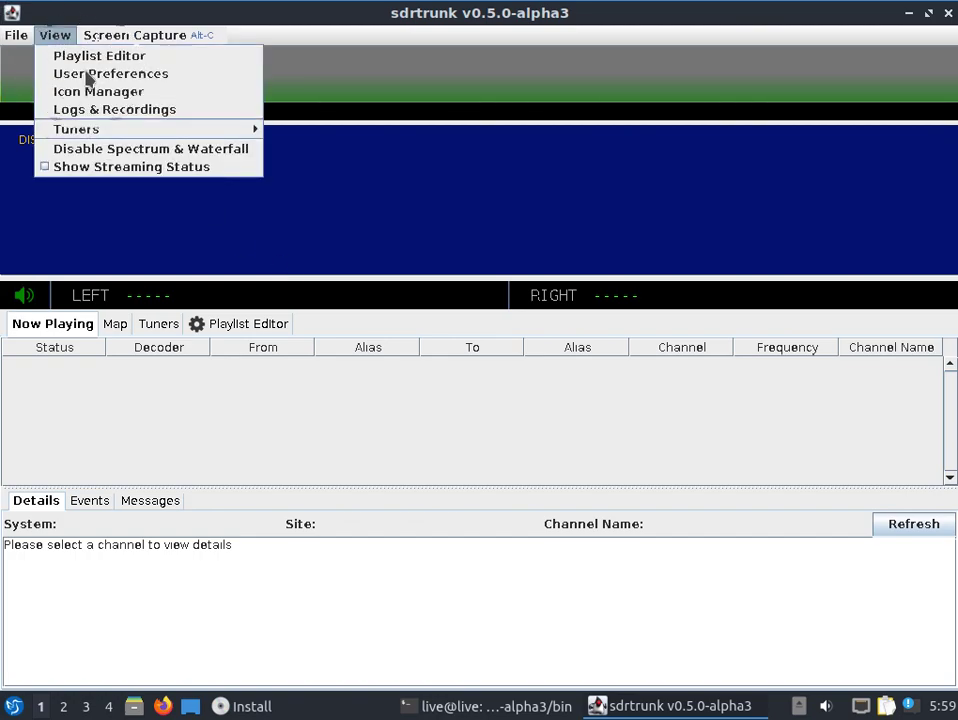
{"action": "left_click", "coordinate": [88, 76]}
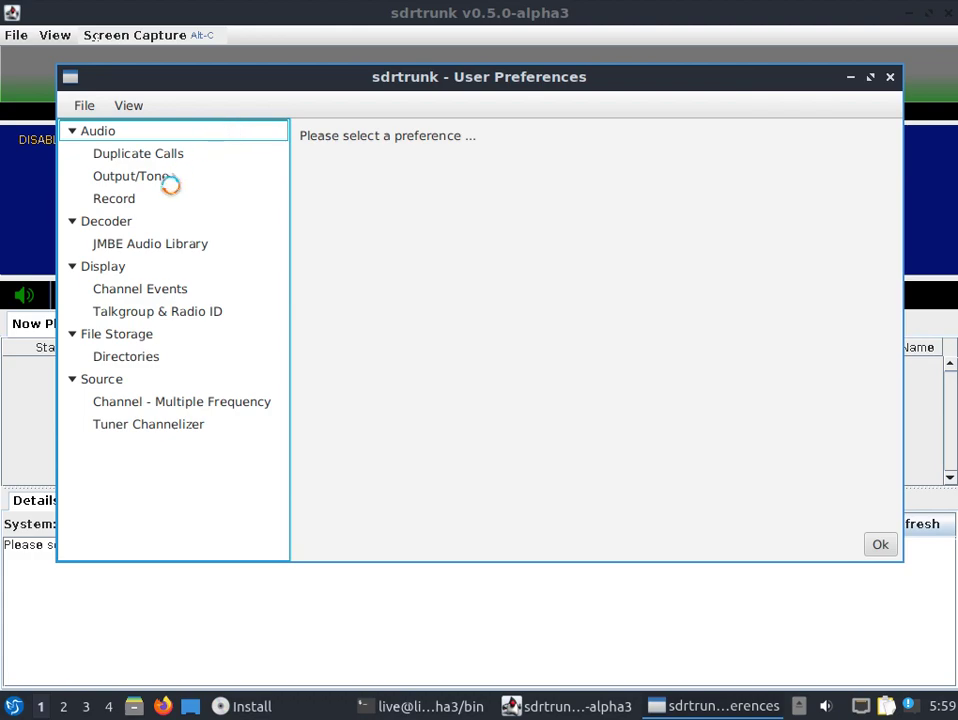
{"action": "left_click", "coordinate": [205, 245]}
- Try selecting and creating a JMBE library, then close the prompts and preferences without setting one
{"action": "left_click", "coordinate": [447, 215]}
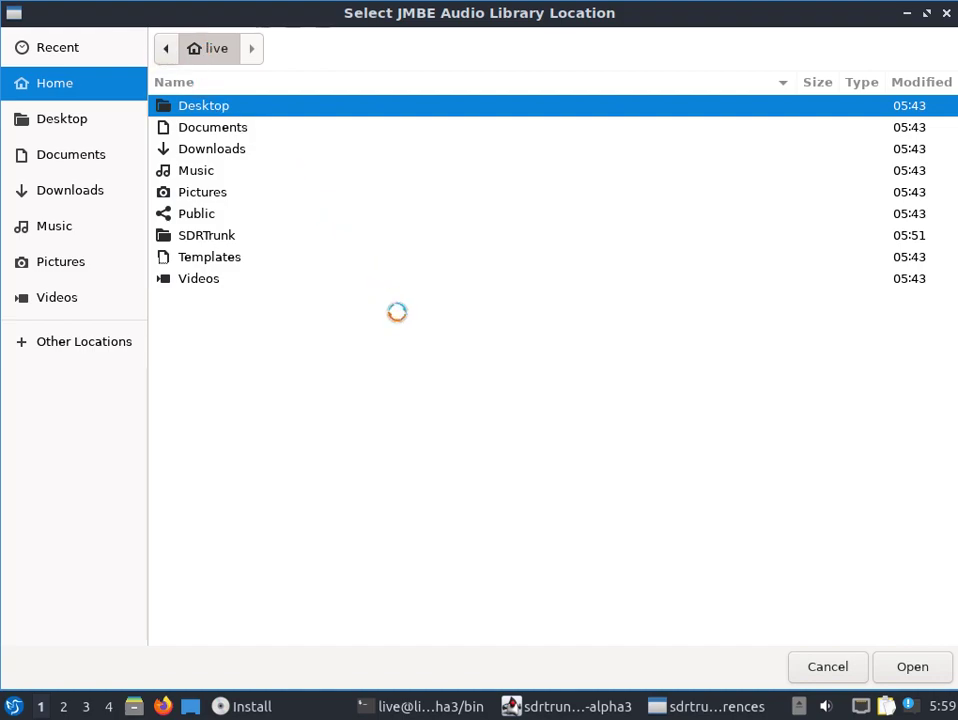
{"action": "left_click", "coordinate": [830, 670]}
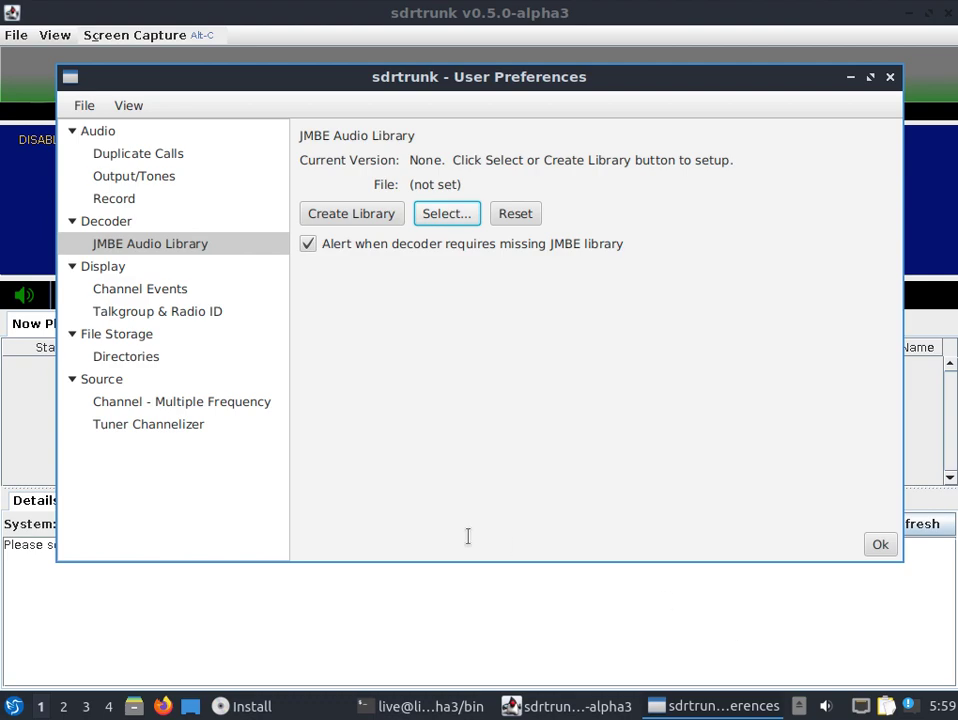
{"action": "left_click", "coordinate": [348, 220]}
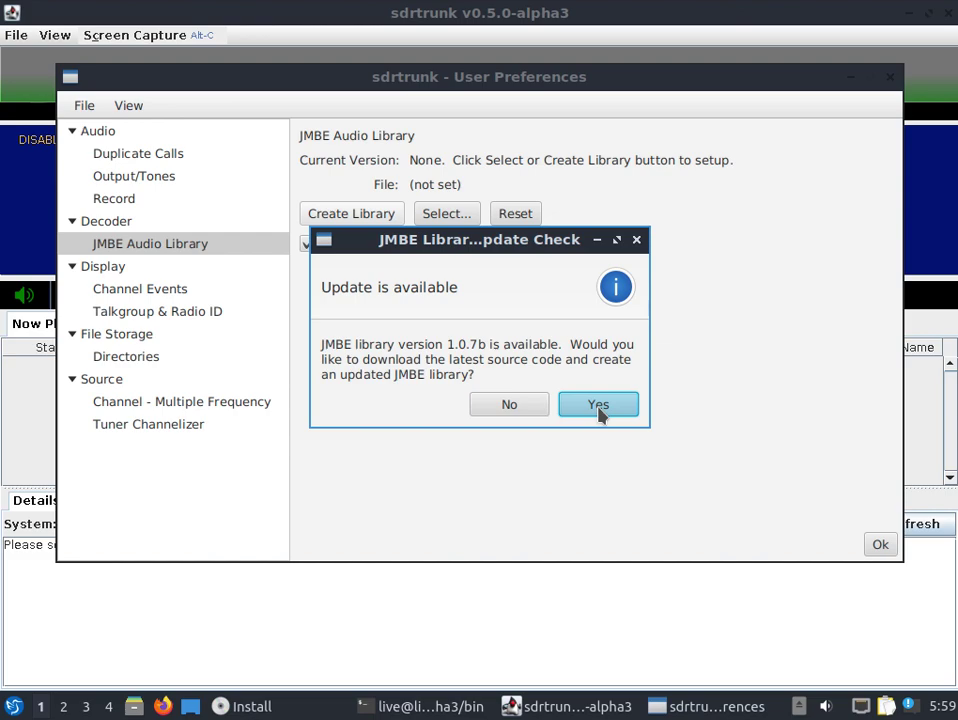
{"action": "left_click", "coordinate": [636, 241]}
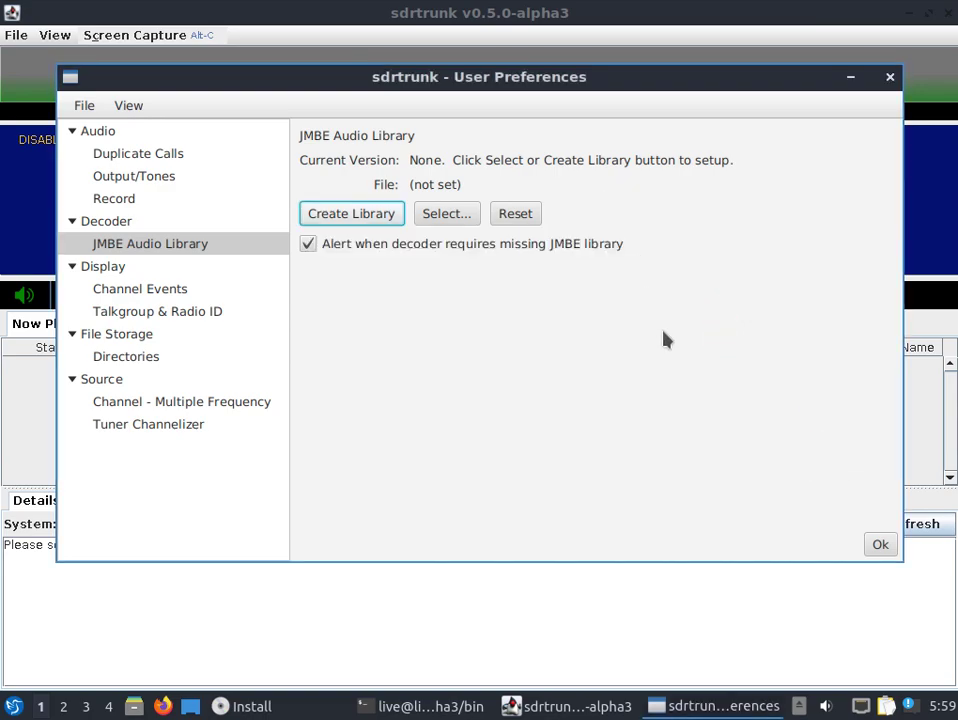
{"action": "left_click", "coordinate": [892, 77]}
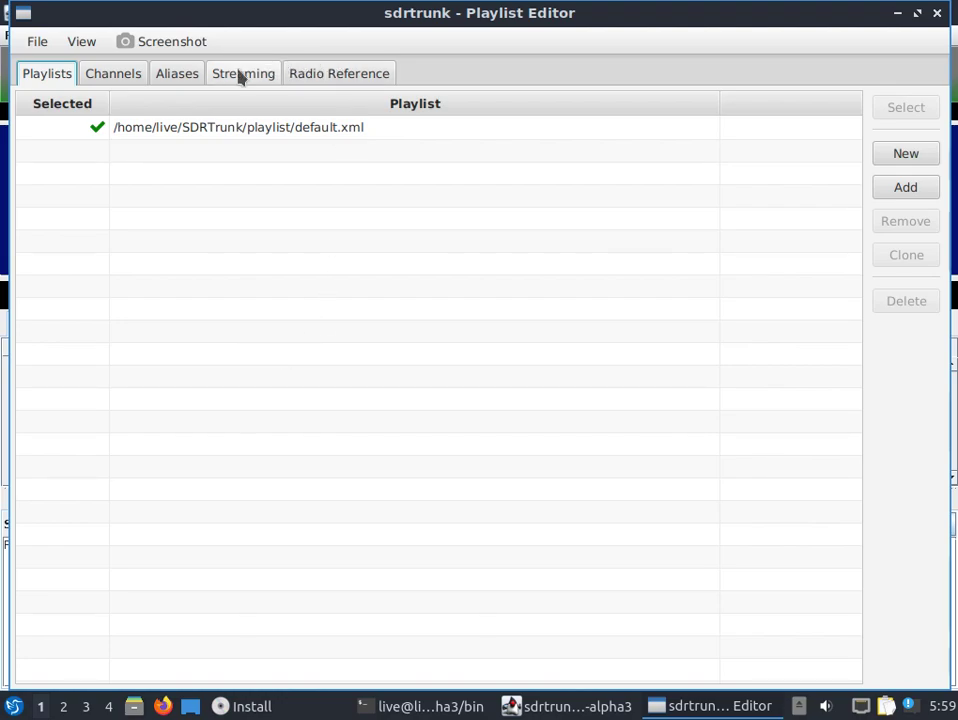
- Create a new P25 Phase 1 channel named dragon
{"action": "left_click", "coordinate": [115, 78]}
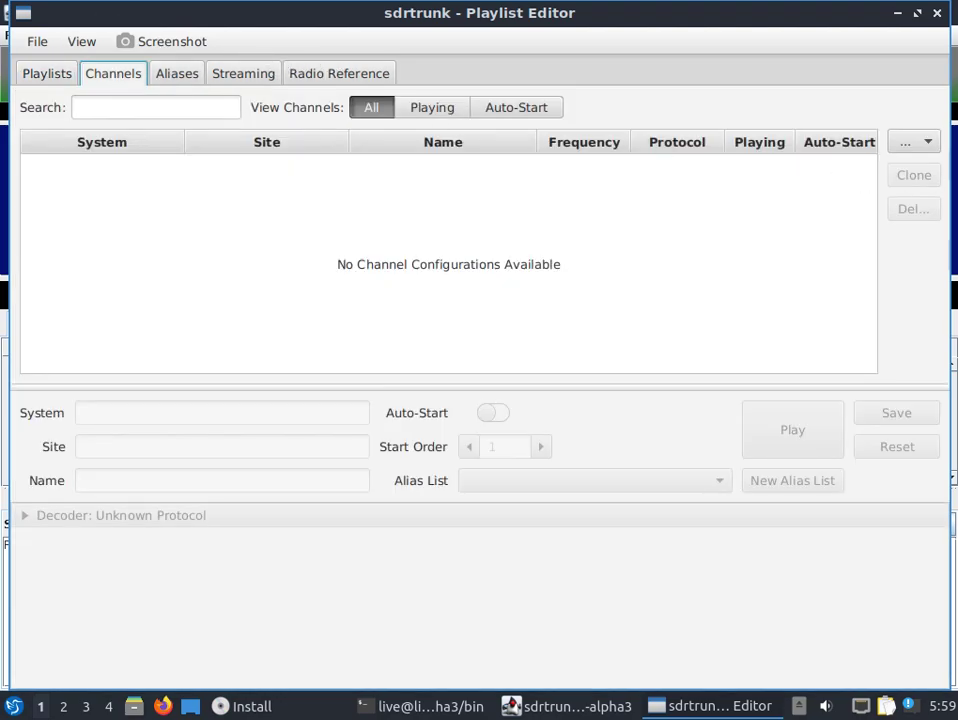
{"action": "left_click", "coordinate": [905, 143]}
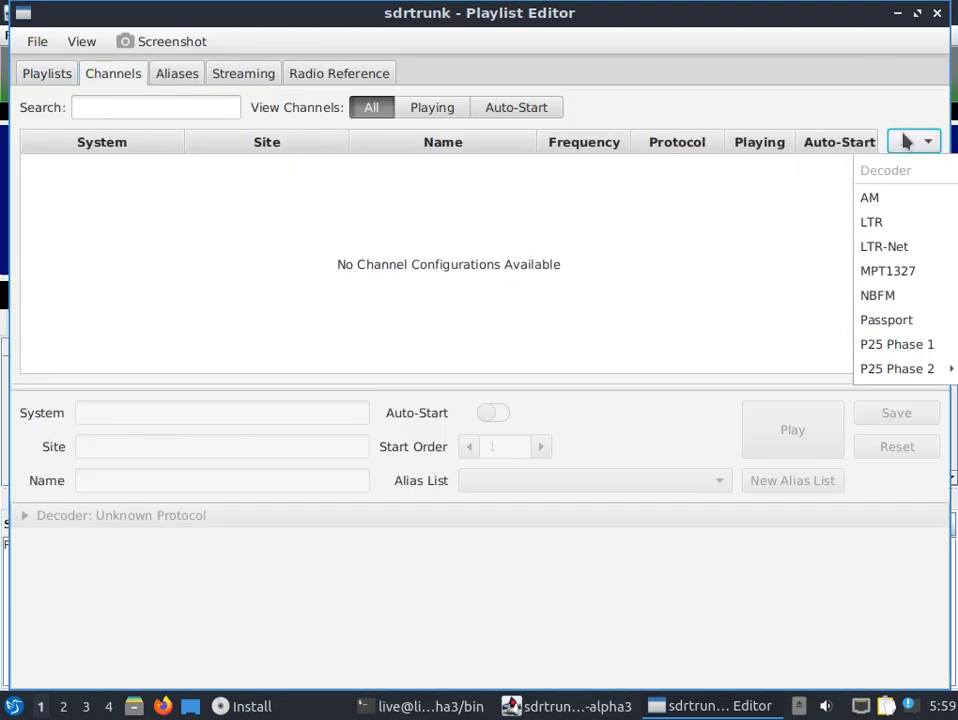
{"action": "left_click", "coordinate": [890, 346]}
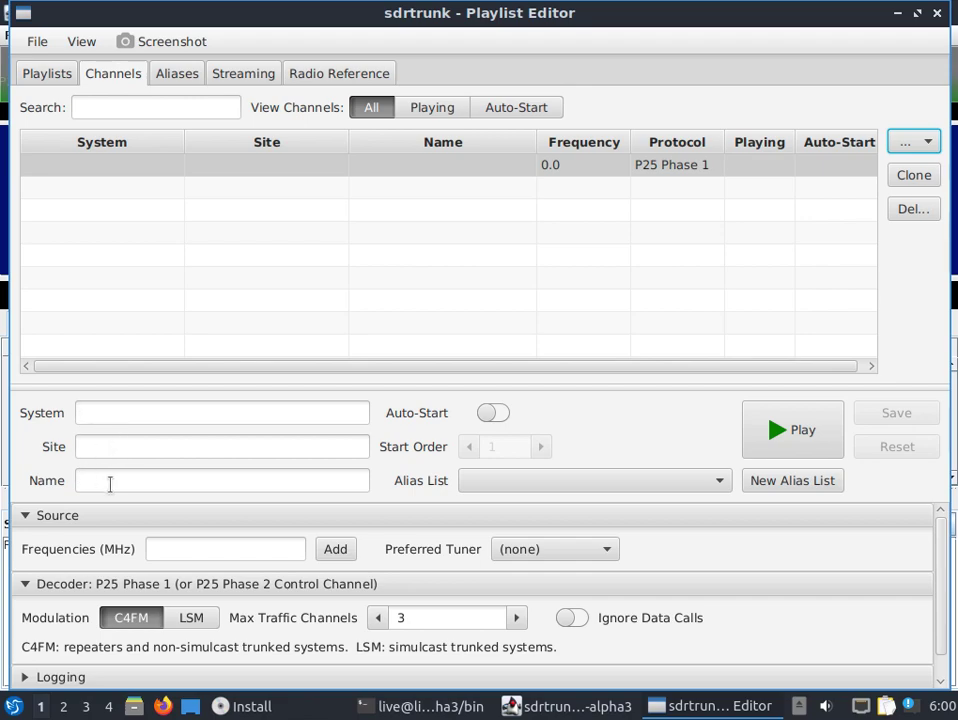
{"action": "left_click", "coordinate": [111, 484]}
{"action": "type", "text": "dragon"}
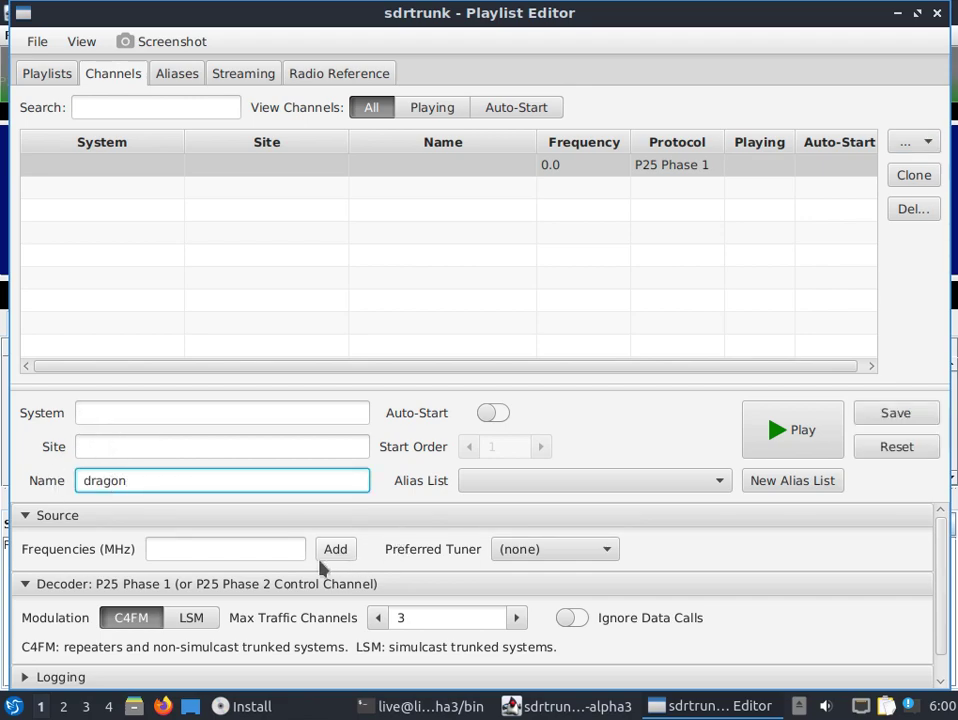
- Add frequency 857.3125 to the dragon channel and save it
{"action": "left_click", "coordinate": [222, 552]}
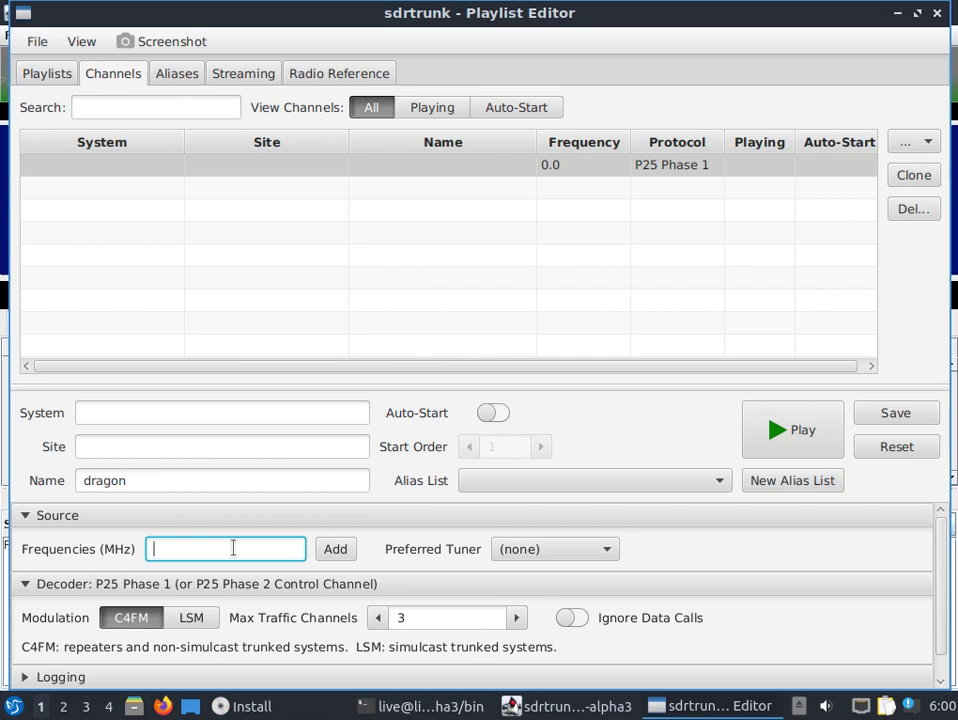
{"action": "type", "text": "857.3125"}
{"action": "left_click", "coordinate": [552, 549]}
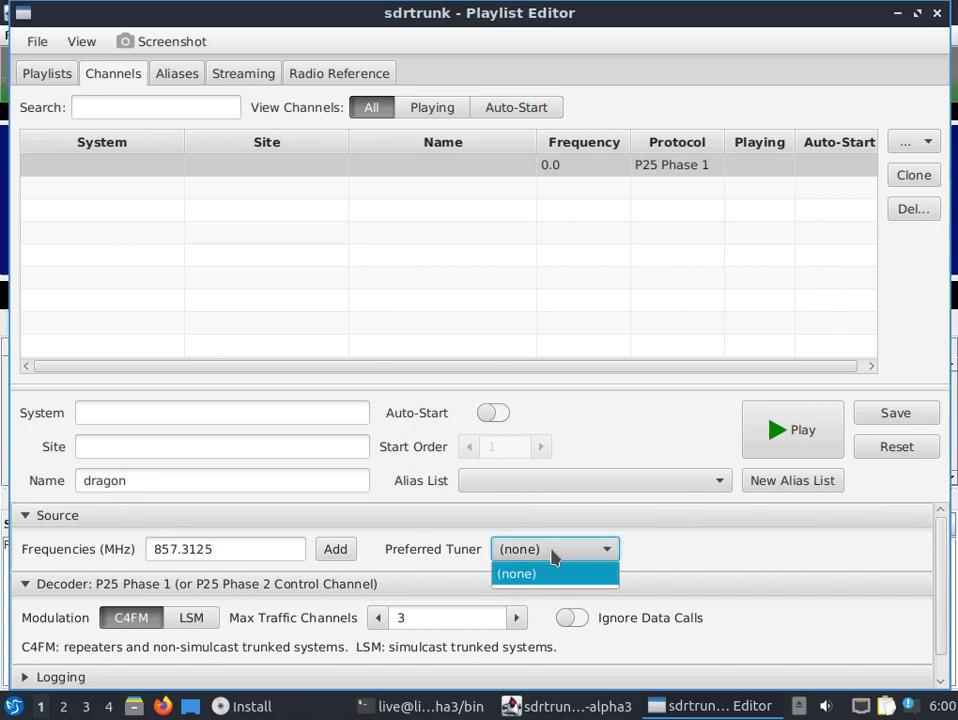
{"action": "left_click", "coordinate": [552, 551]}
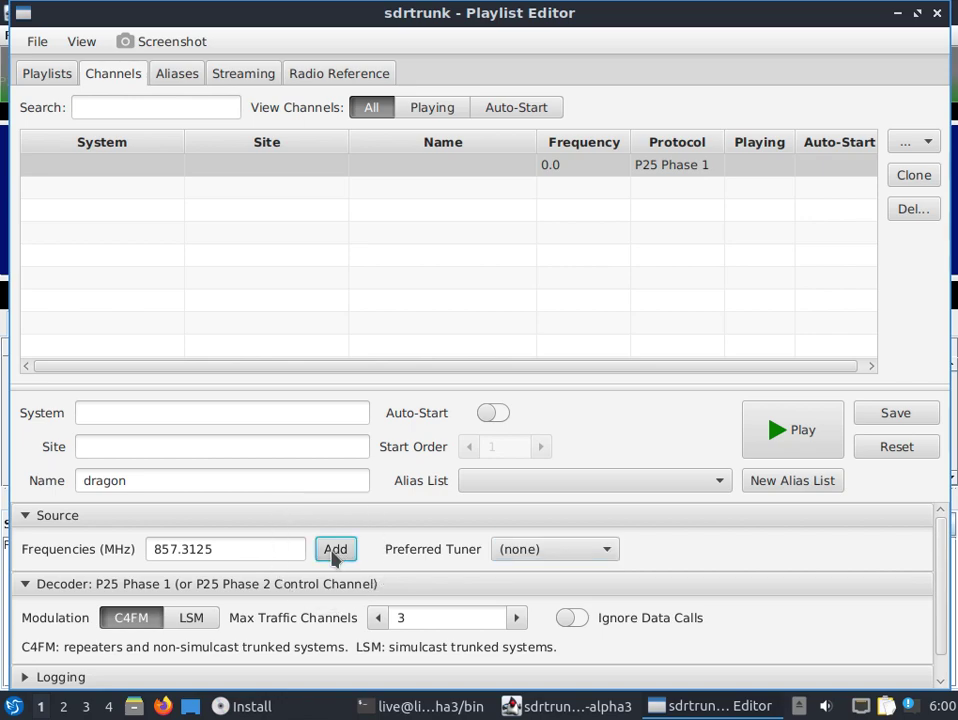
{"action": "left_click", "coordinate": [336, 549]}
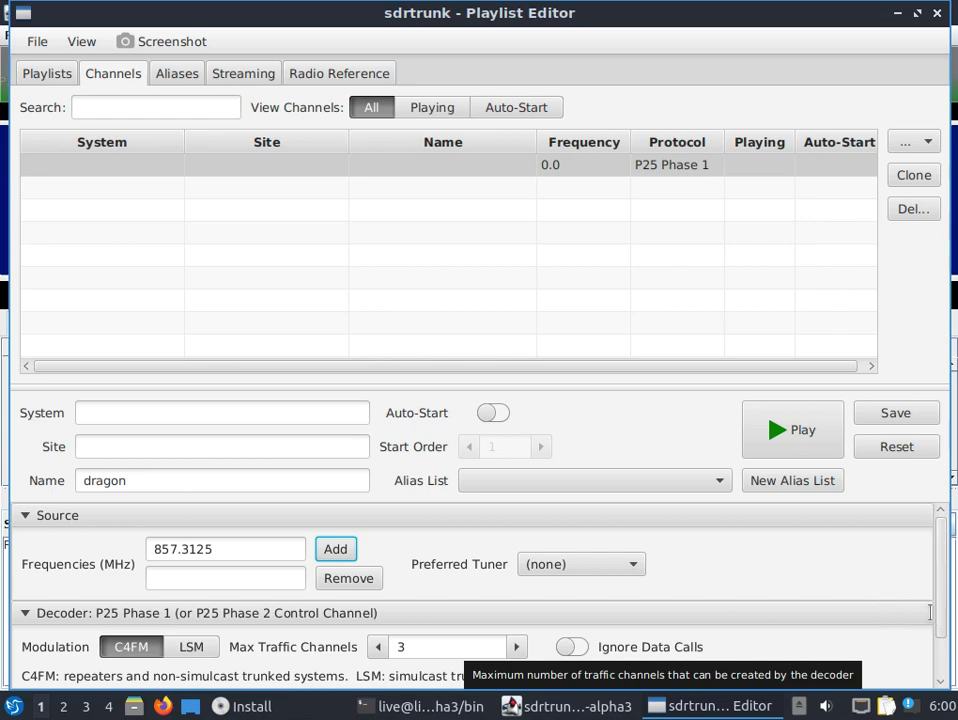
{"action": "scroll", "coordinate": [940, 565], "scroll_direction": "down", "scroll_amount": 1}
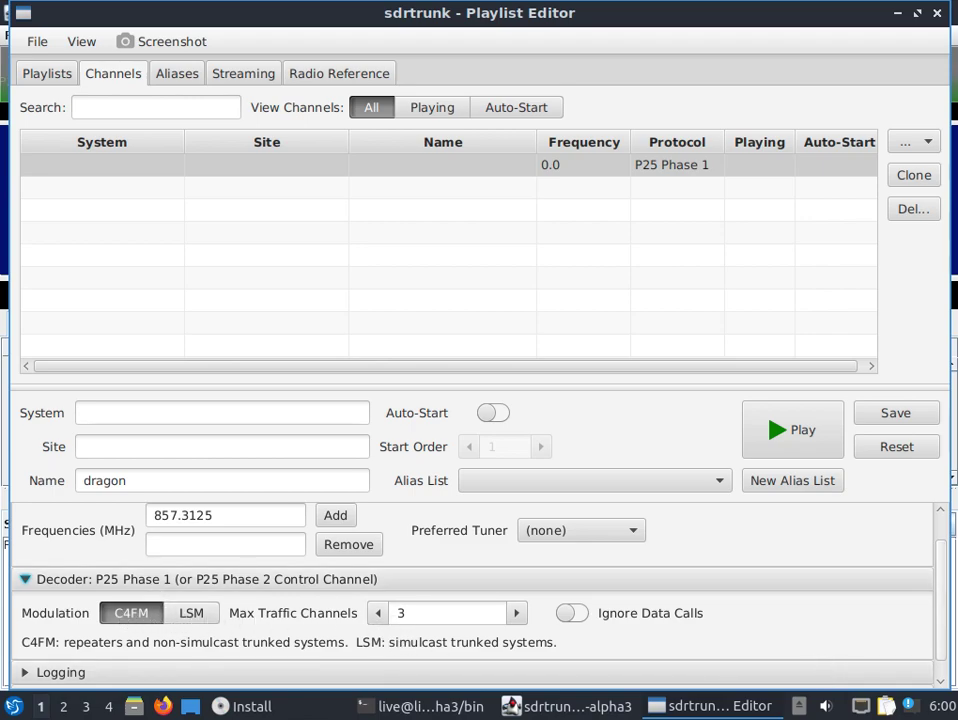
{"action": "left_click", "coordinate": [908, 420]}
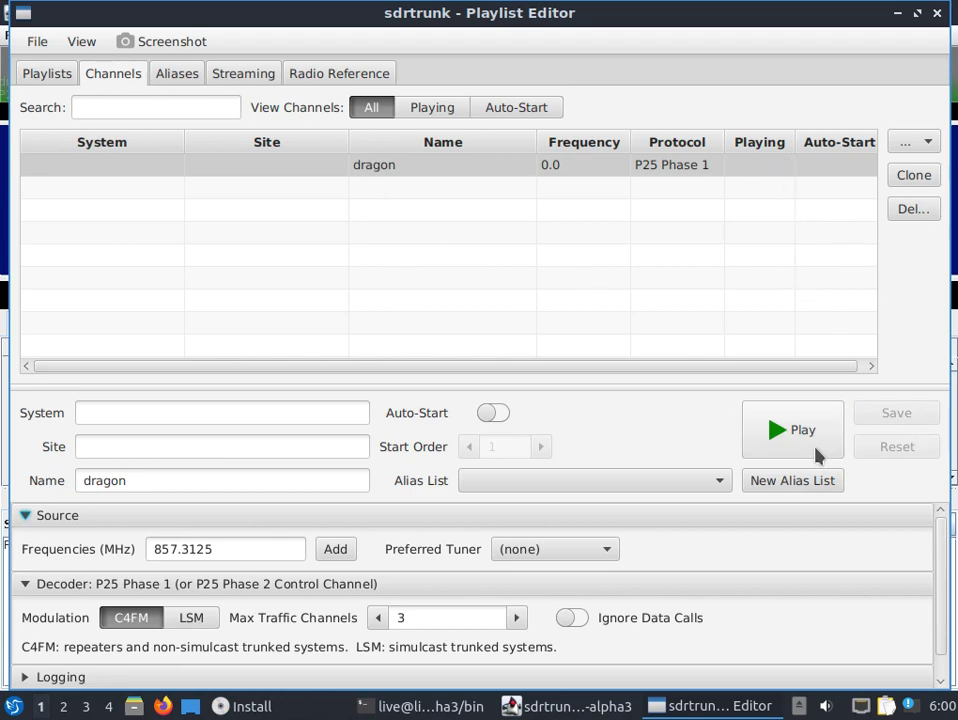
- Review the Streaming and Radio Reference tabs of the Playlist Editor
{"action": "left_click", "coordinate": [228, 82]}
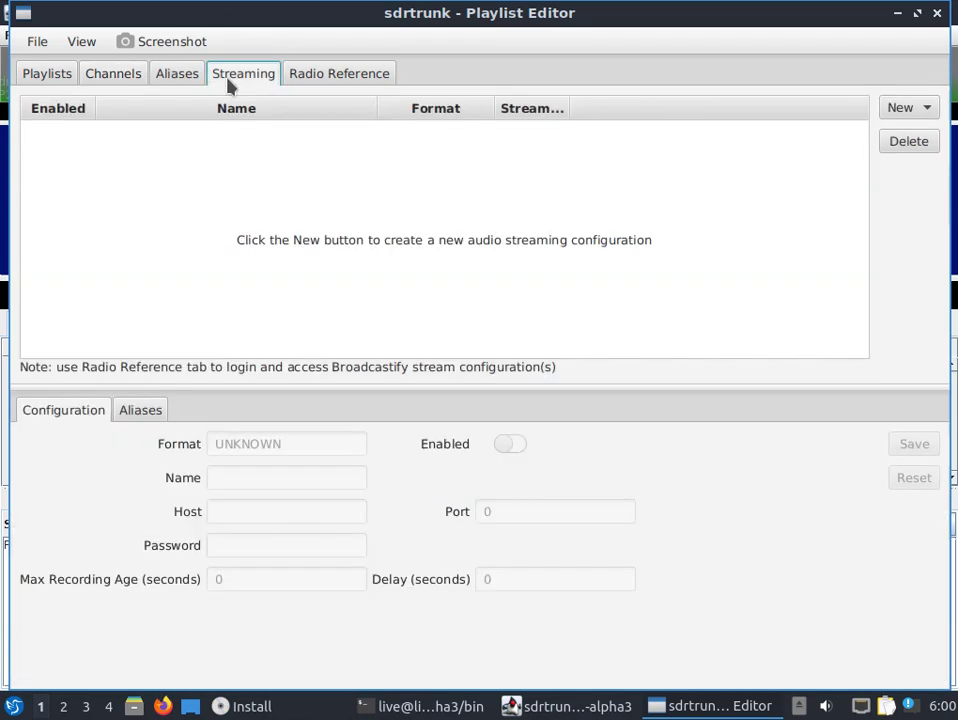
{"action": "left_click", "coordinate": [320, 86]}
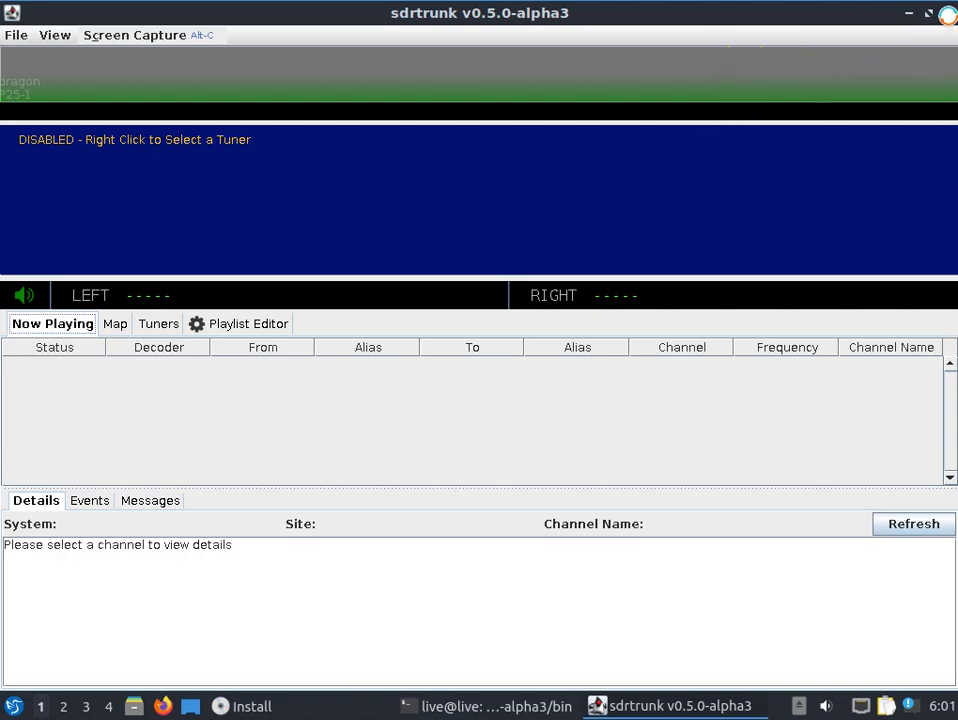
- Close sdrtrunk, go up two levels to /usr/src, list it, and scroll to the listing's top
{"action": "left_click", "coordinate": [945, 13]}
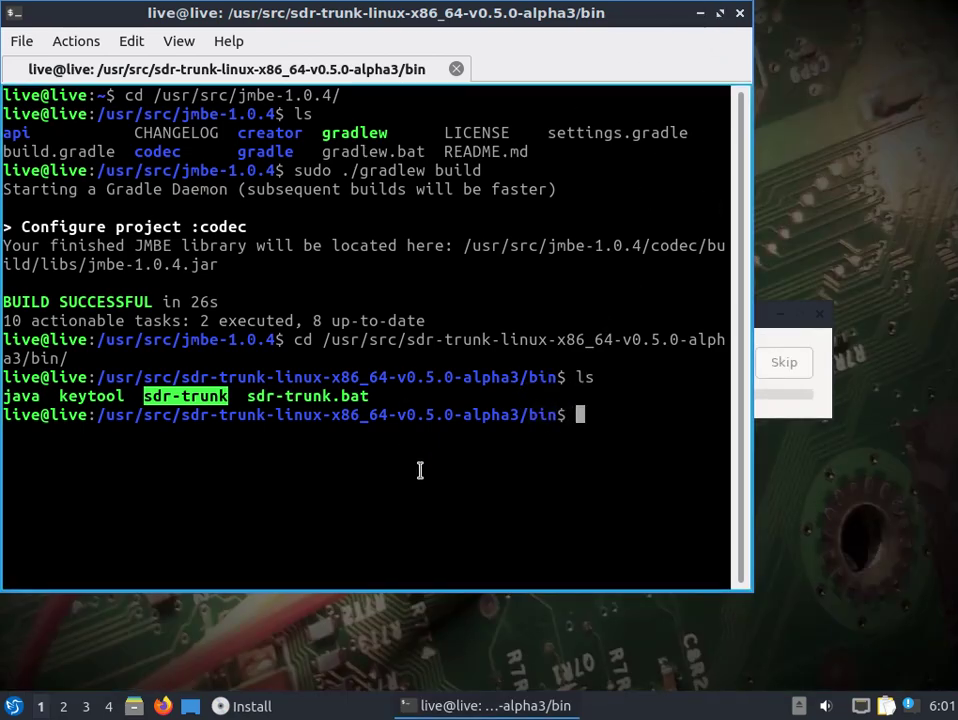
{"action": "type", "text": "cd .."}
{"action": "key", "text": "Return"}
{"action": "type", "text": "cd .."}
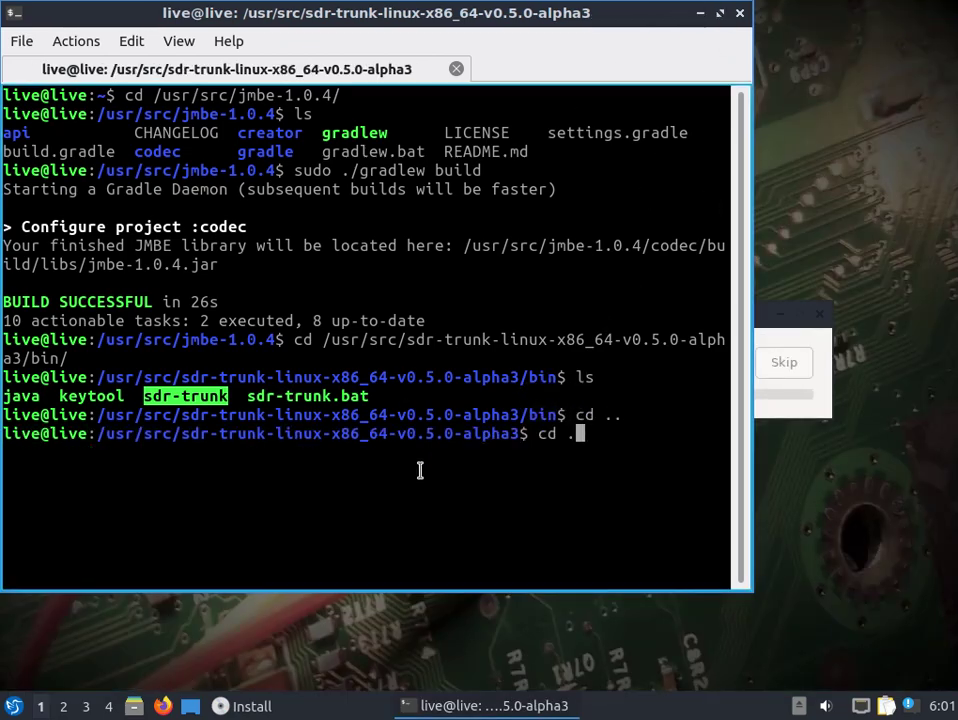
{"action": "key", "text": "Return"}
{"action": "type", "text": "ls"}
{"action": "key", "text": "Return"}
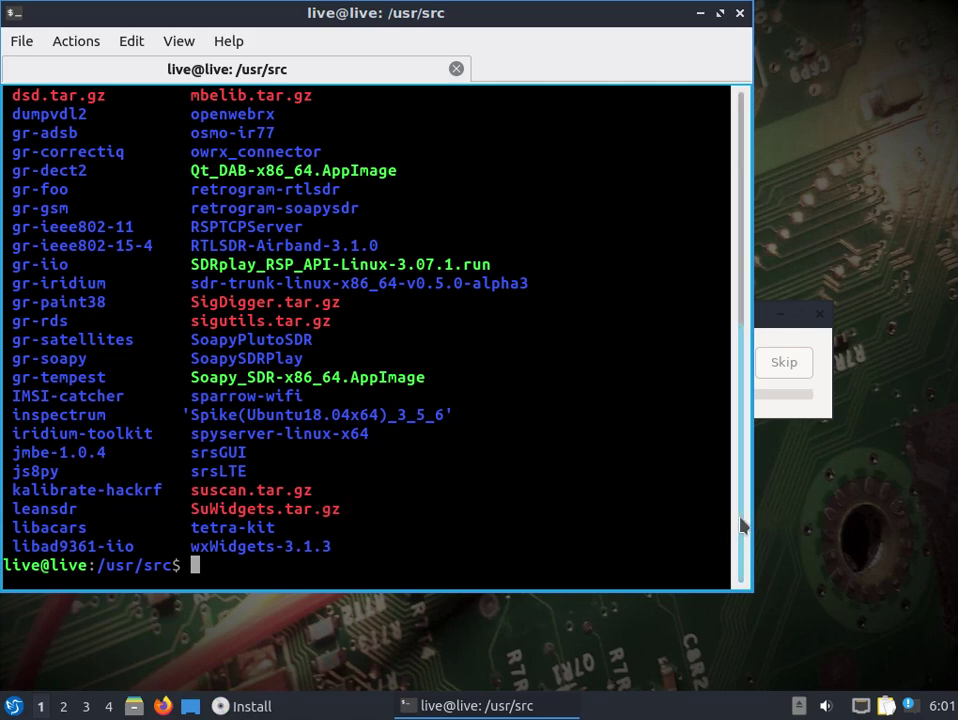
{"action": "left_click_drag", "start_coordinate": [742, 525], "coordinate": [750, 485]}
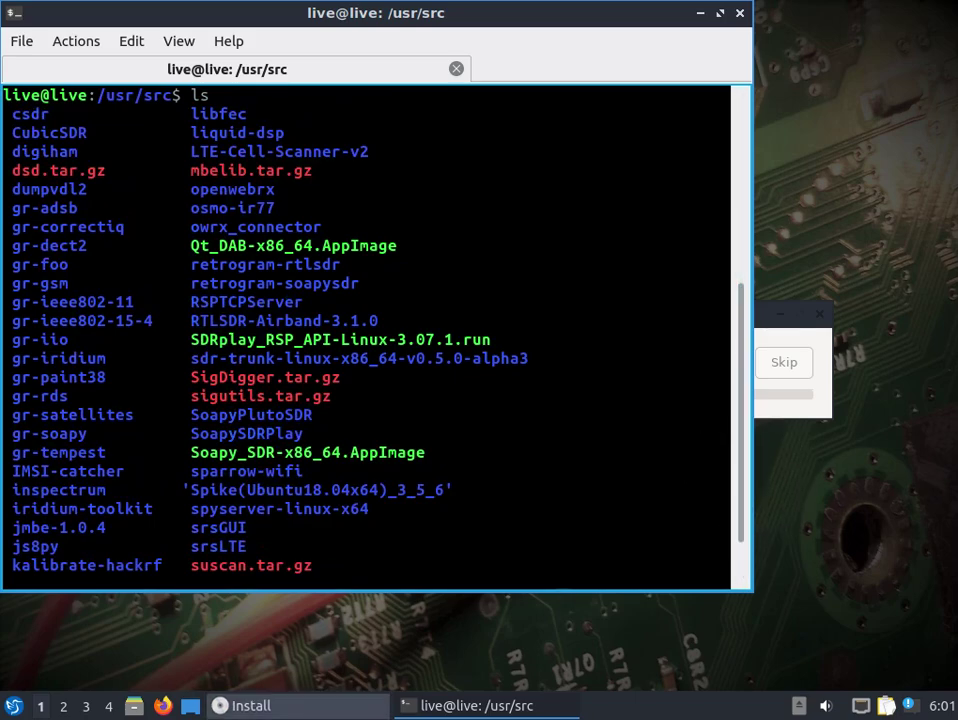
{"action": "left_click", "coordinate": [14, 706]}
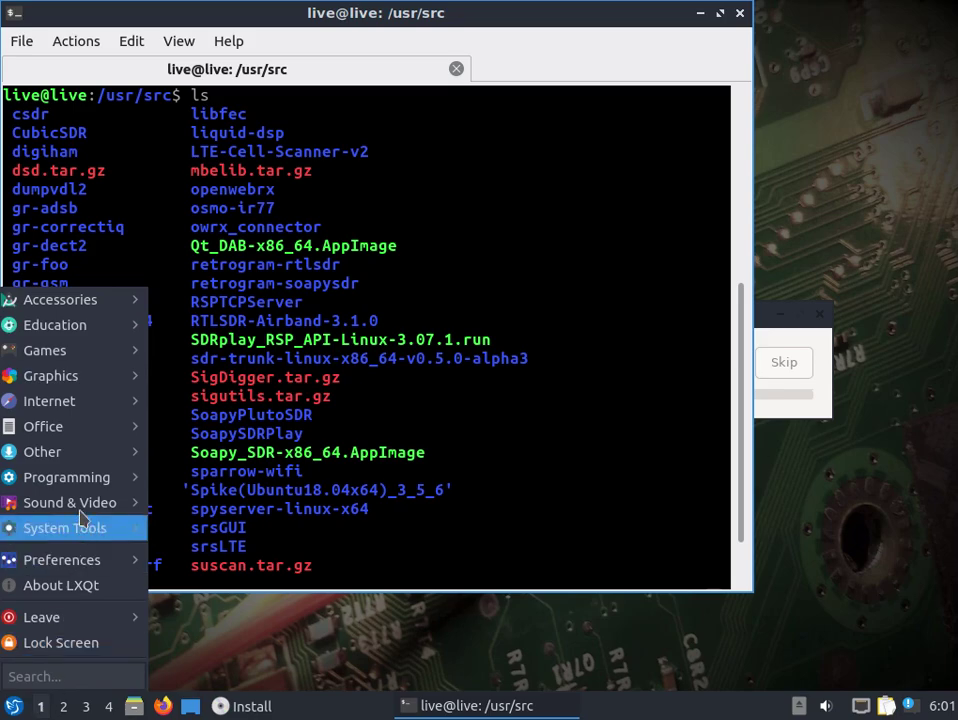
{"action": "mouse_move", "coordinate": [84, 410]}
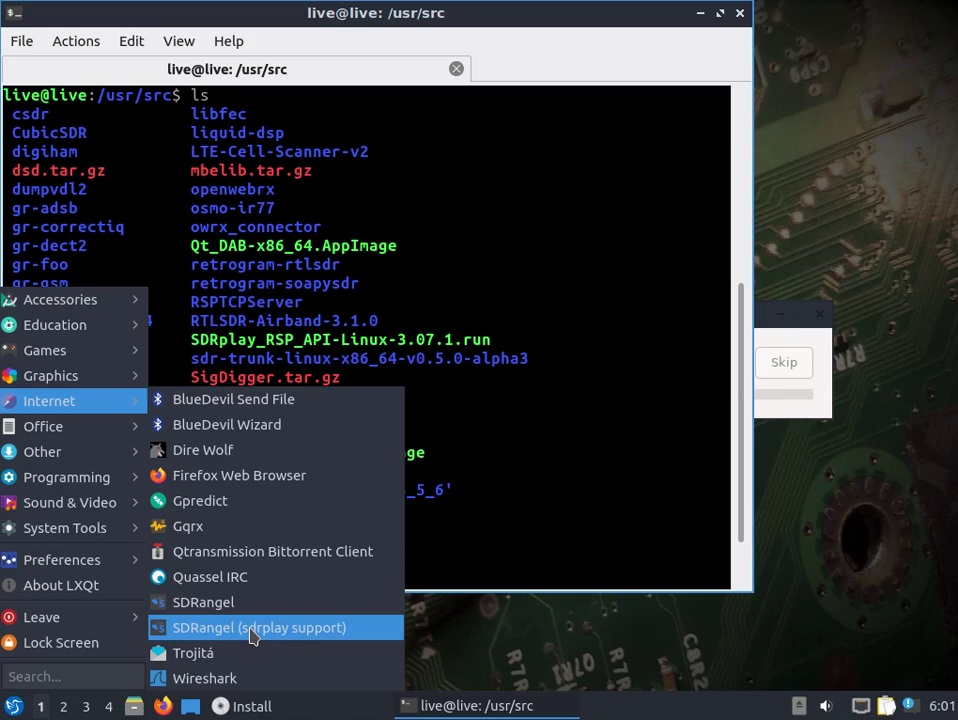
{"action": "left_click", "coordinate": [492, 483]}
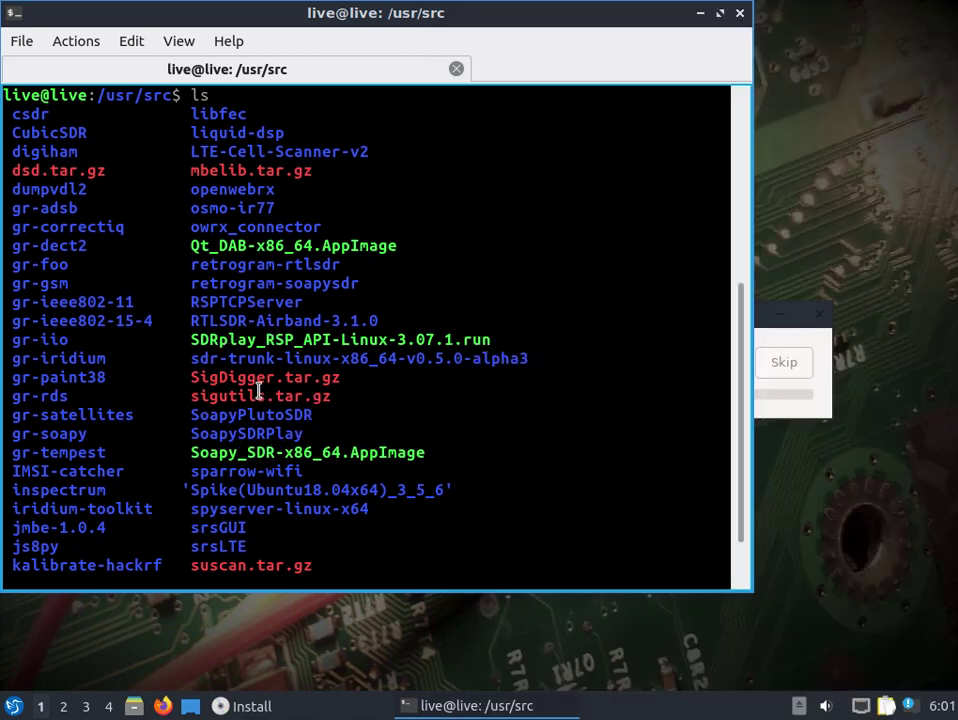
{"action": "scroll", "coordinate": [258, 390], "scroll_direction": "down", "scroll_amount": 2}
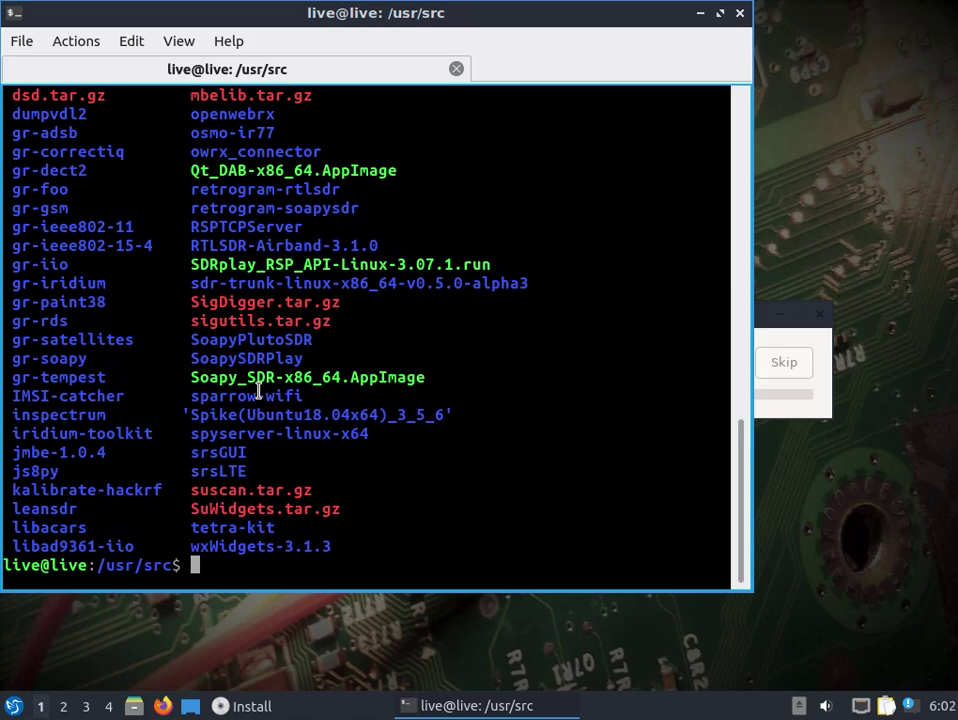
- Type 'sudo systemctl start soapyremote' at the prompt without running it, then switch to the Readme changelog
{"action": "type", "text": "sudo service "}
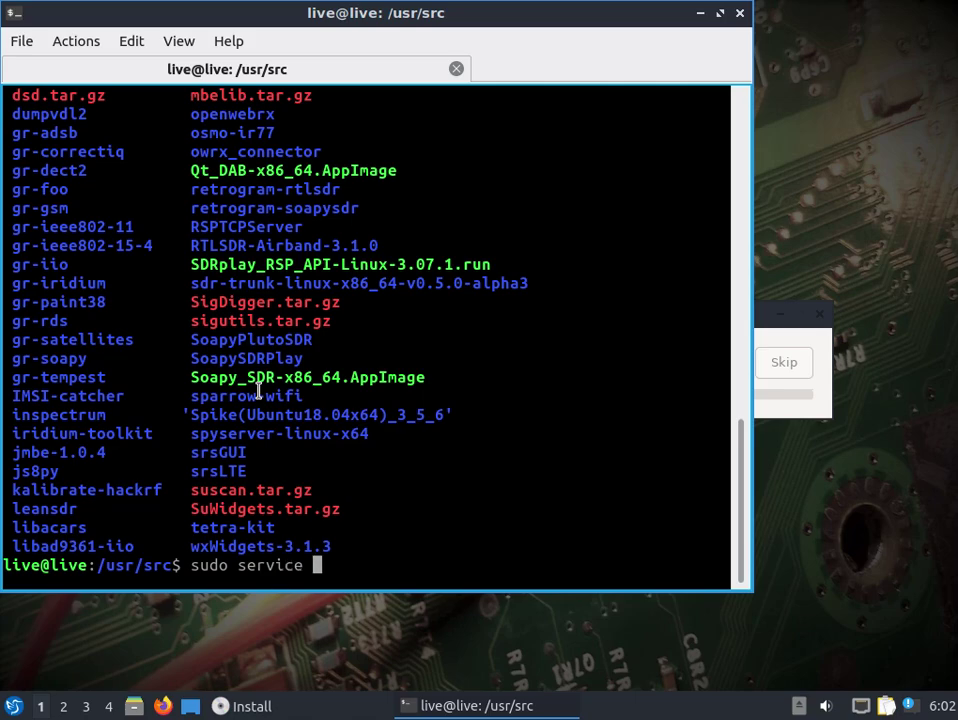
{"action": "type", "text": "sd"}
{"action": "key", "text": "BackSpace"}
{"action": "type", "text": "oap"}
{"action": "key", "text": "BackSpace"}
{"action": "key", "text": "BackSpace"}
{"action": "key", "text": "BackSpace"}
{"action": "key", "text": "BackSpace"}
{"action": "type", "text": "soap"}
{"action": "key", "text": "BackSpace"}
{"action": "key", "text": "BackSpace"}
{"action": "key", "text": "BackSpace"}
{"action": "key", "text": "BackSpace"}
{"action": "key", "text": "BackSpace"}
{"action": "key", "text": "BackSpace"}
{"action": "key", "text": "BackSpace"}
{"action": "key", "text": "BackSpace"}
{"action": "key", "text": "BackSpace"}
{"action": "key", "text": "BackSpace"}
{"action": "key", "text": "BackSpace"}
{"action": "key", "text": "BackSpace"}
{"action": "key", "text": "BackSpace"}
{"action": "key", "text": "BackSpace"}
{"action": "type", "text": "o "}
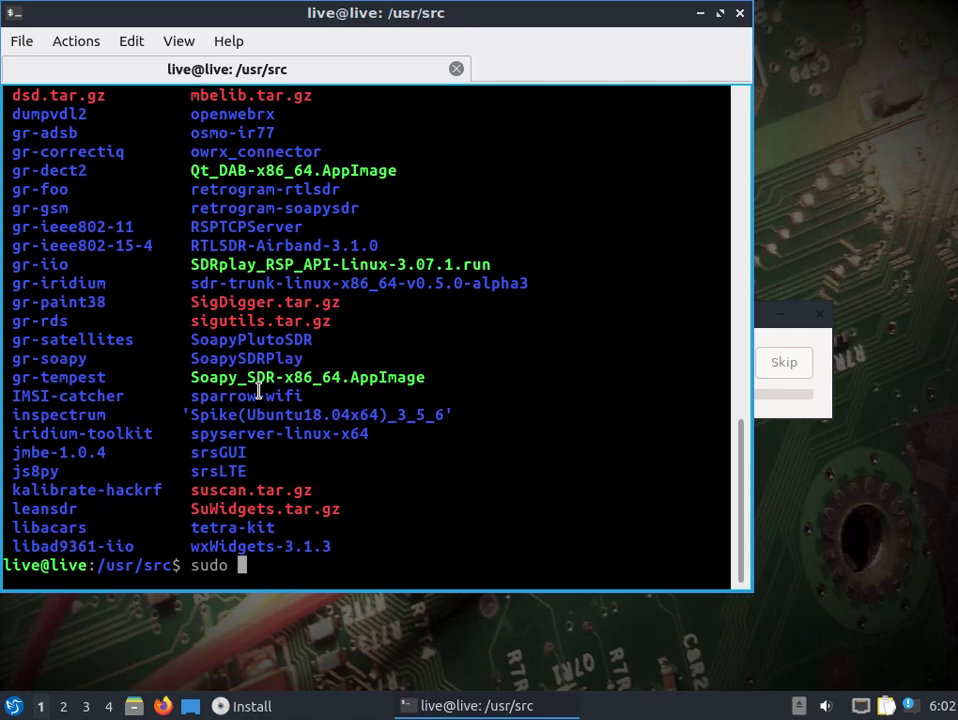
{"action": "type", "text": "systemctl "}
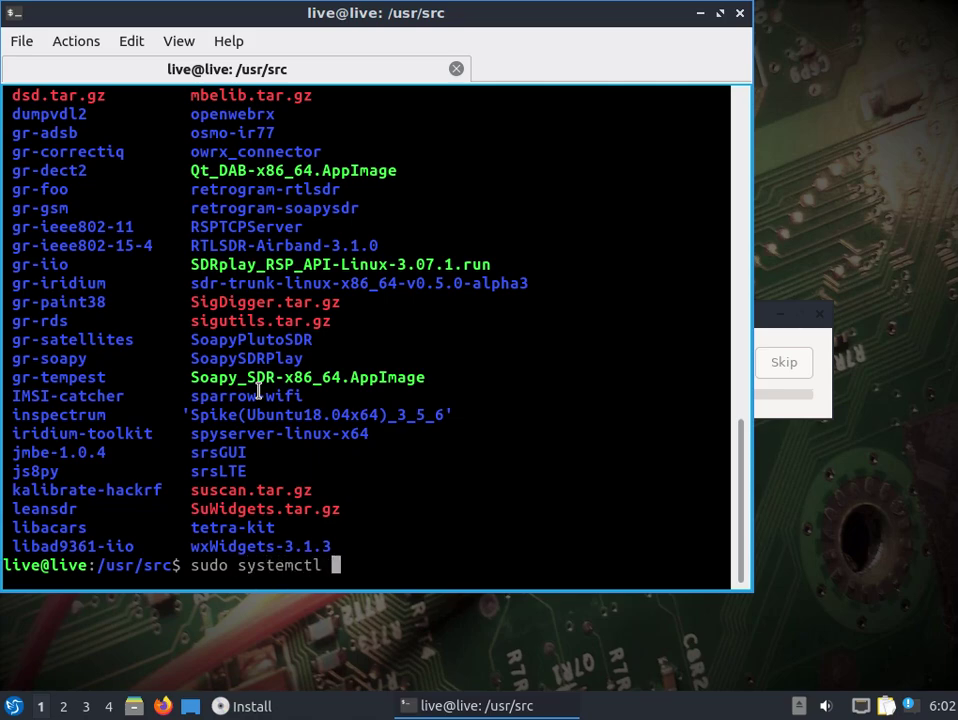
{"action": "type", "text": "start so"}
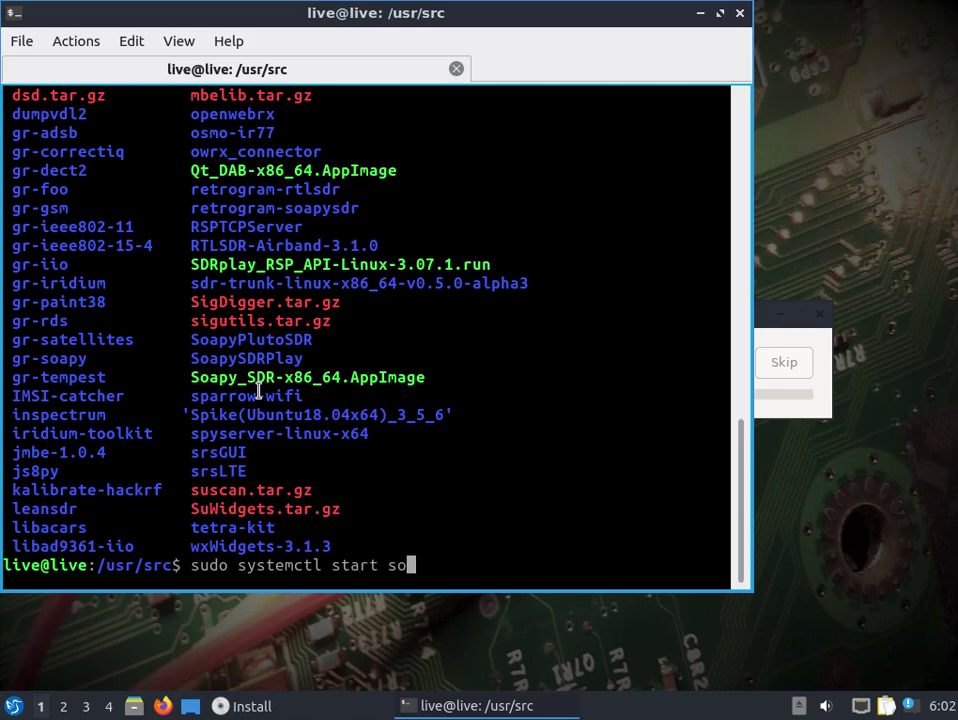
{"action": "key", "text": "Tab"}
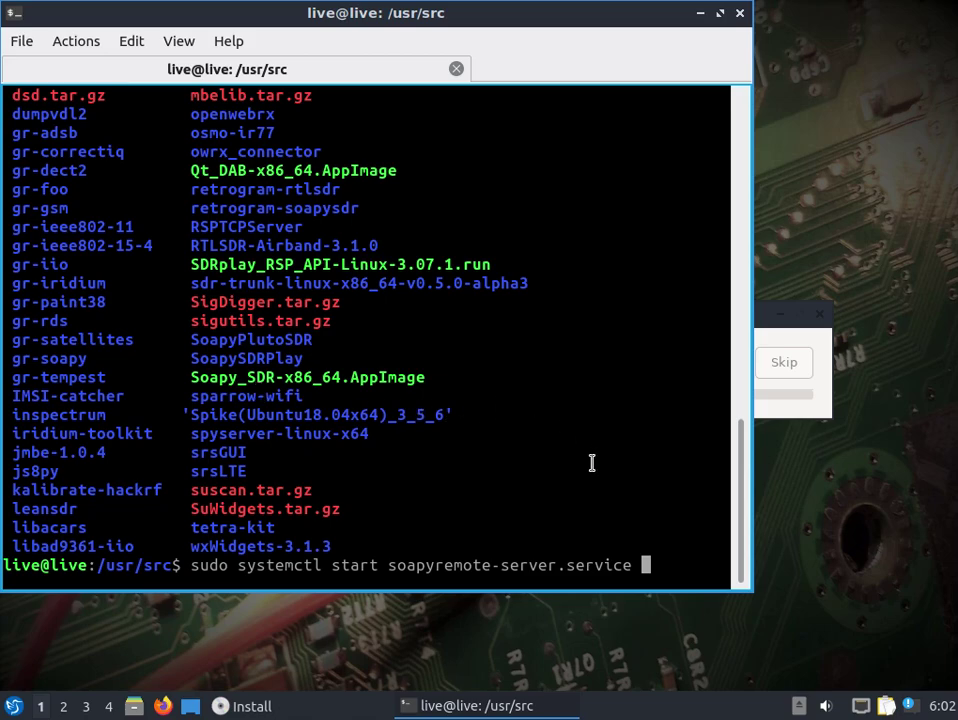
{"action": "key", "text": "BackSpace"}
{"action": "key", "text": "BackSpace"}
{"action": "key", "text": "BackSpace"}
{"action": "key", "text": "BackSpace"}
{"action": "key", "text": "BackSpace"}
{"action": "key", "text": "BackSpace"}
{"action": "key", "text": "BackSpace"}
{"action": "key", "text": "BackSpace"}
{"action": "key", "text": "BackSpace"}
{"action": "key", "text": "BackSpace"}
{"action": "key", "text": "BackSpace"}
{"action": "key", "text": "BackSpace"}
{"action": "key", "text": "BackSpace"}
{"action": "key", "text": "BackSpace"}
{"action": "key", "text": "BackSpace"}
{"action": "key", "text": "BackSpace"}
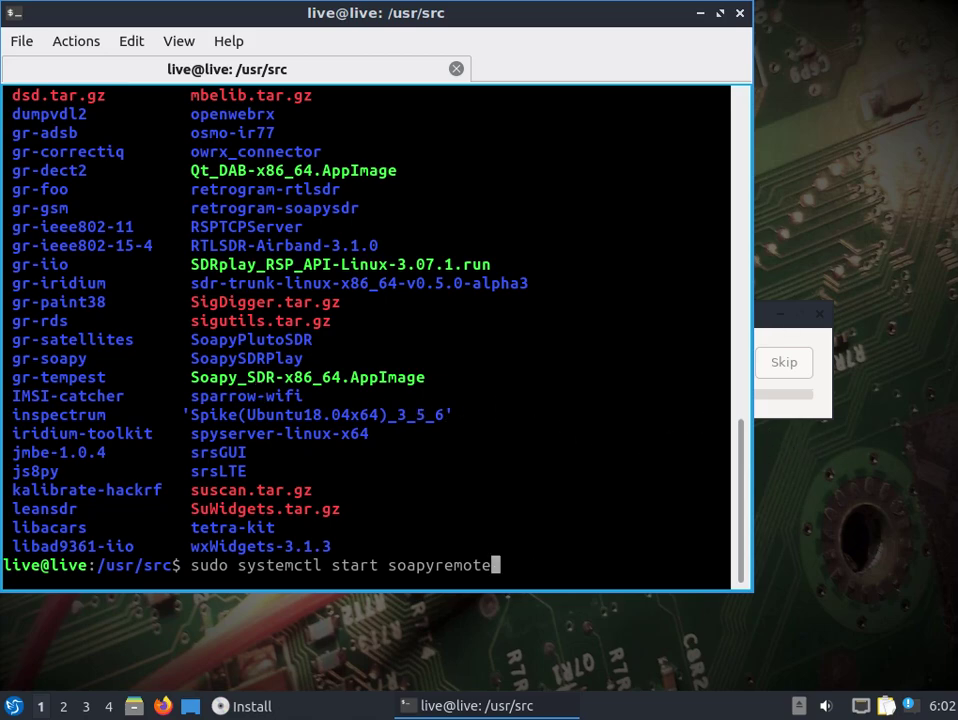
{"action": "key", "text": "alt+Tab"}
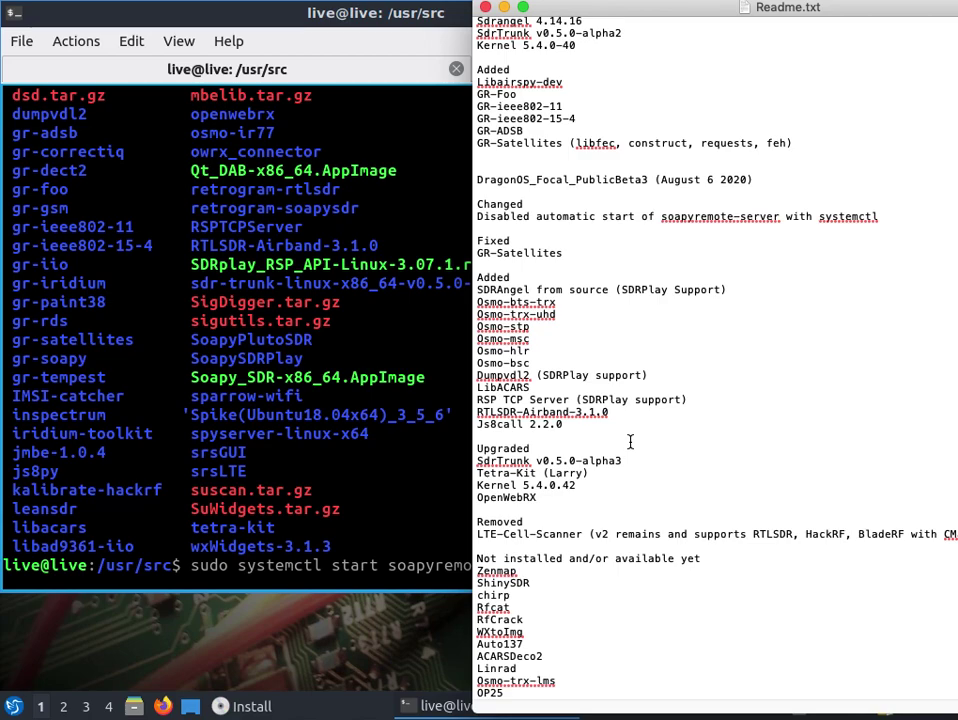
- Highlight the Tetra-Kit (Larry) changelog entry and drag the Readme window off to the right
{"action": "left_click_drag", "start_coordinate": [590, 474], "coordinate": [475, 474]}
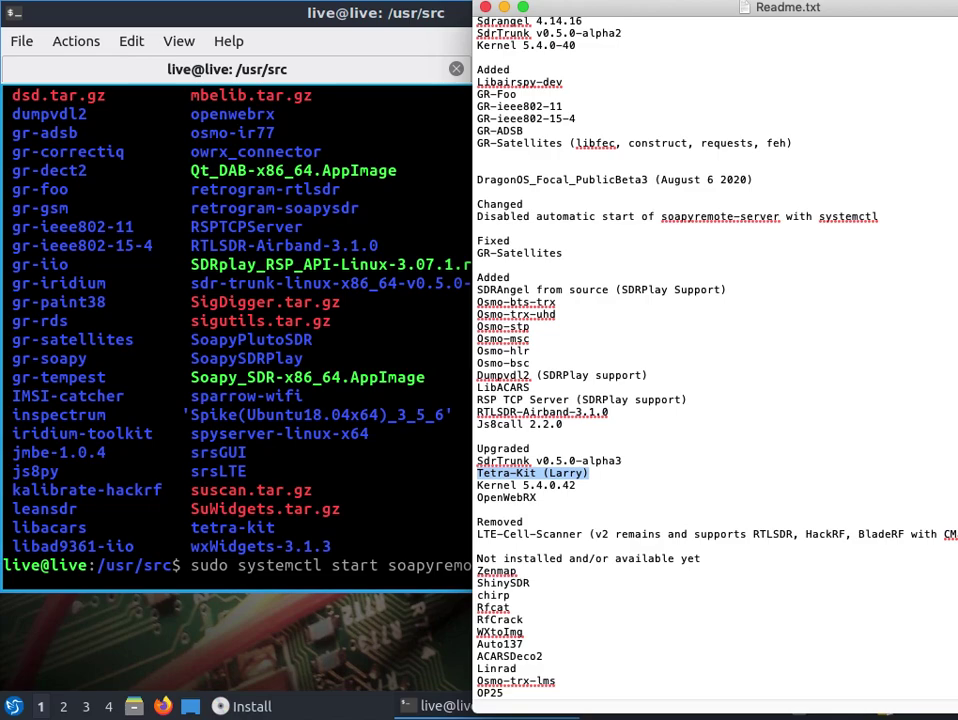
{"action": "left_click_drag", "start_coordinate": [616, 6], "coordinate": [957, 8]}
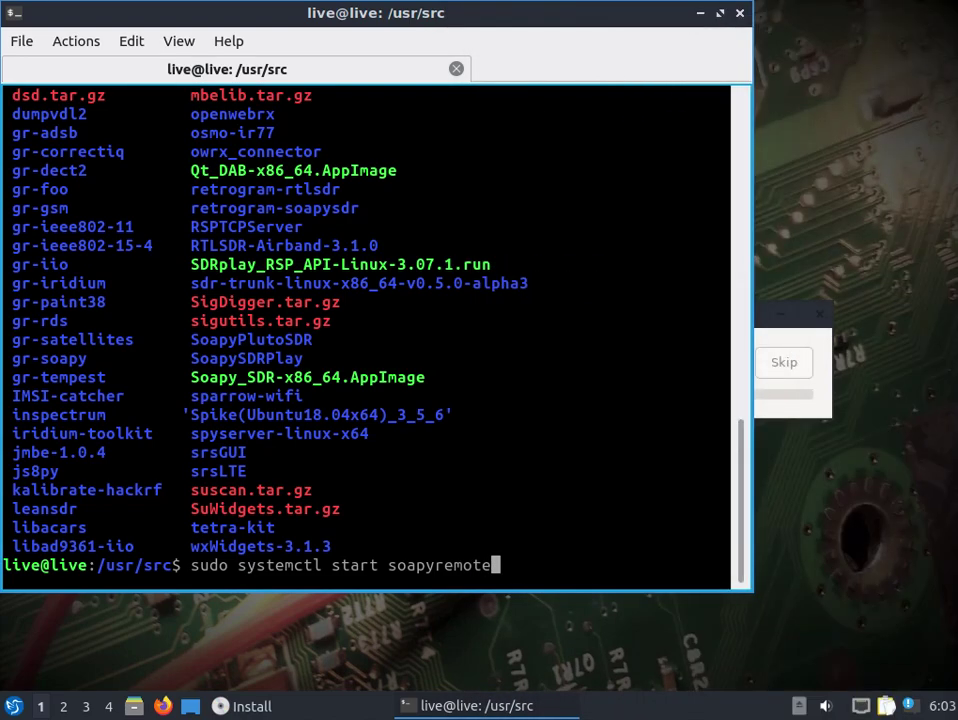
- Bring the installer's progress dialog forward and choose Restart Now once installation completes
{"action": "left_click", "coordinate": [782, 416]}
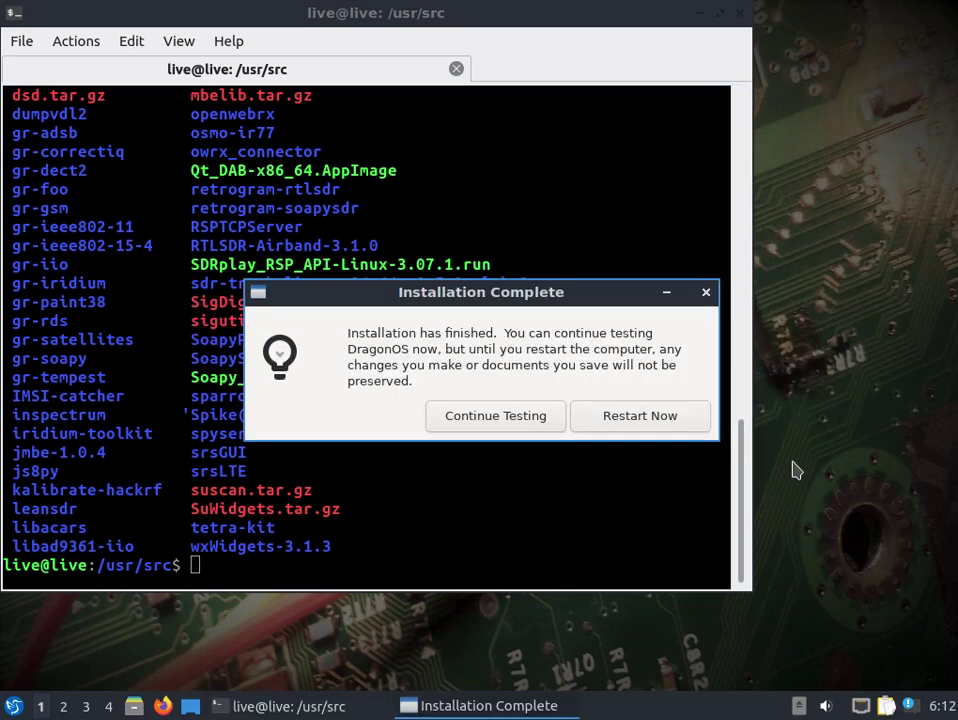
{"action": "left_click", "coordinate": [626, 417]}
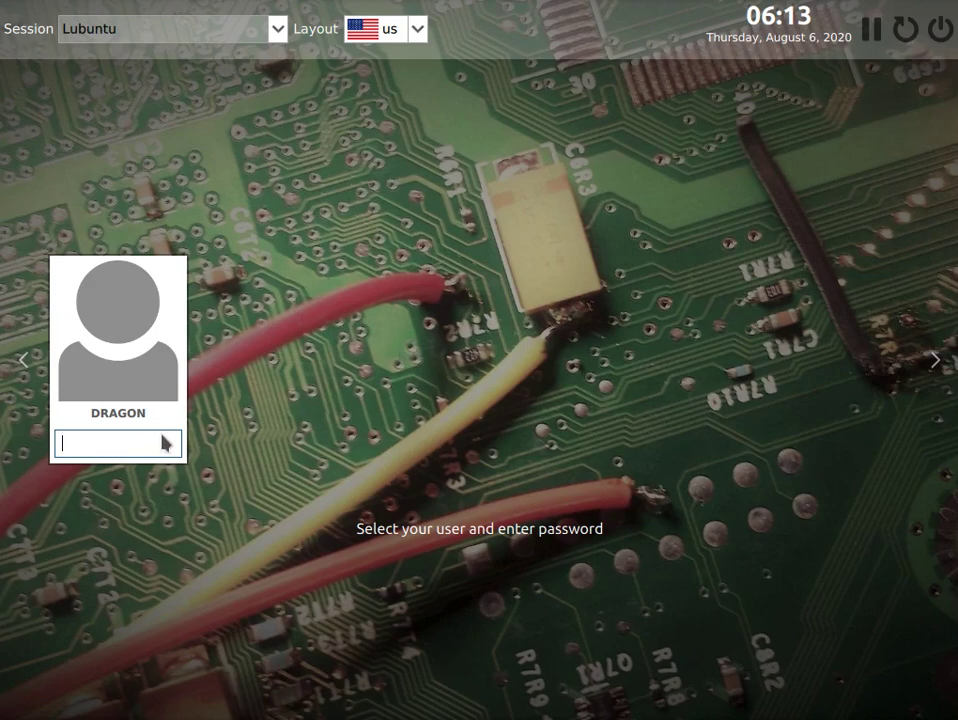
- Focus the login screen's password field and log into DragonOS Focal
{"action": "left_click", "coordinate": [138, 449]}
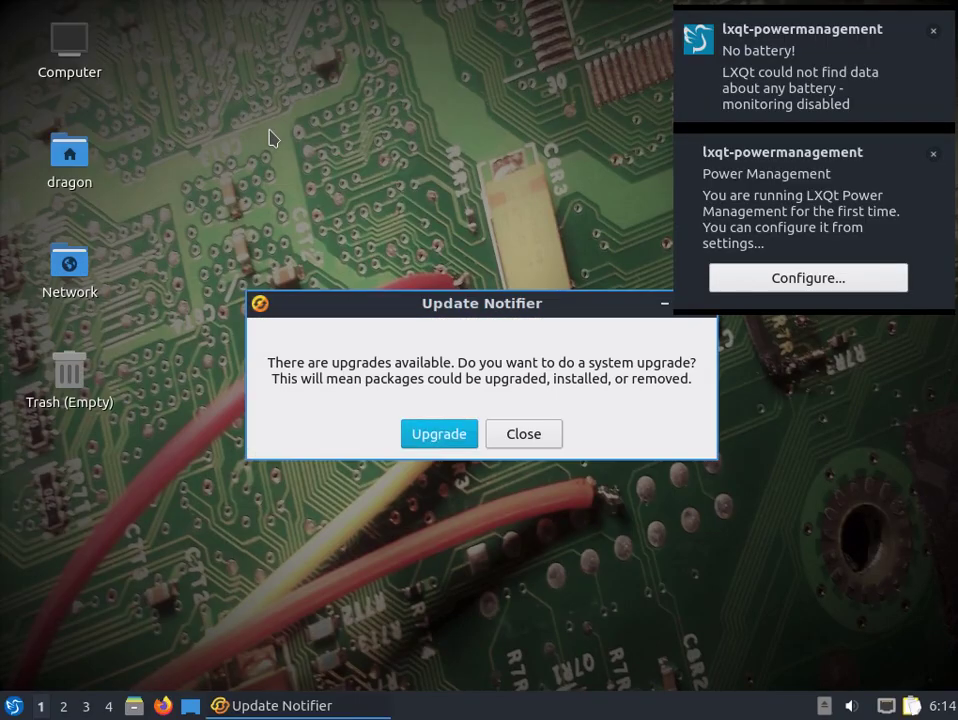
- Dismiss the upgrade prompt, open QTerminal from System Tools, and list the files in /usr/src
{"action": "left_click", "coordinate": [528, 434]}
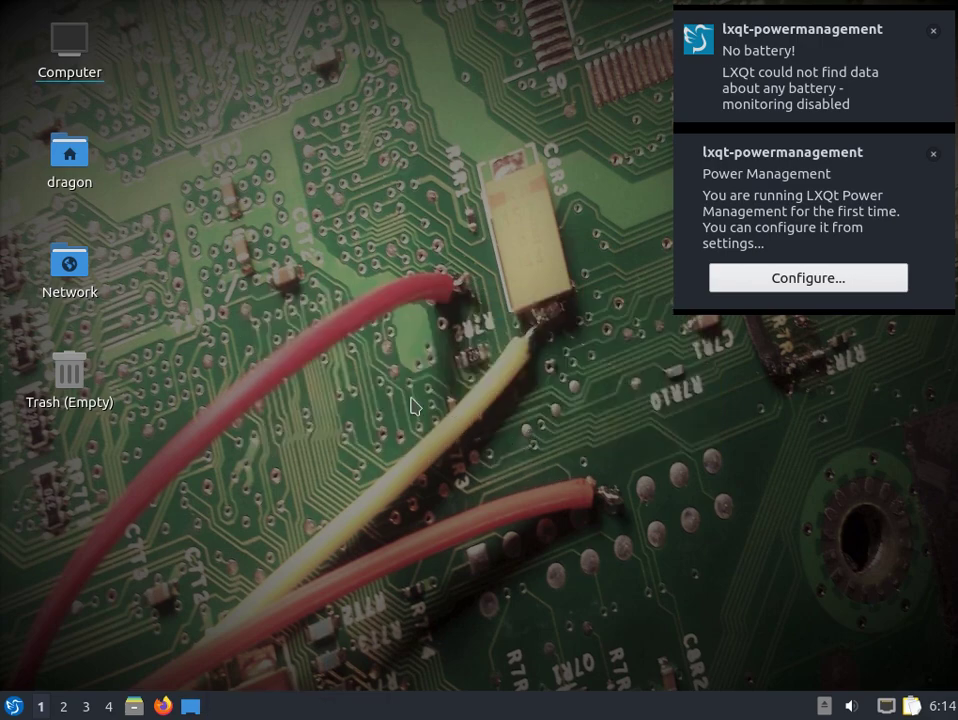
{"action": "left_click", "coordinate": [14, 706]}
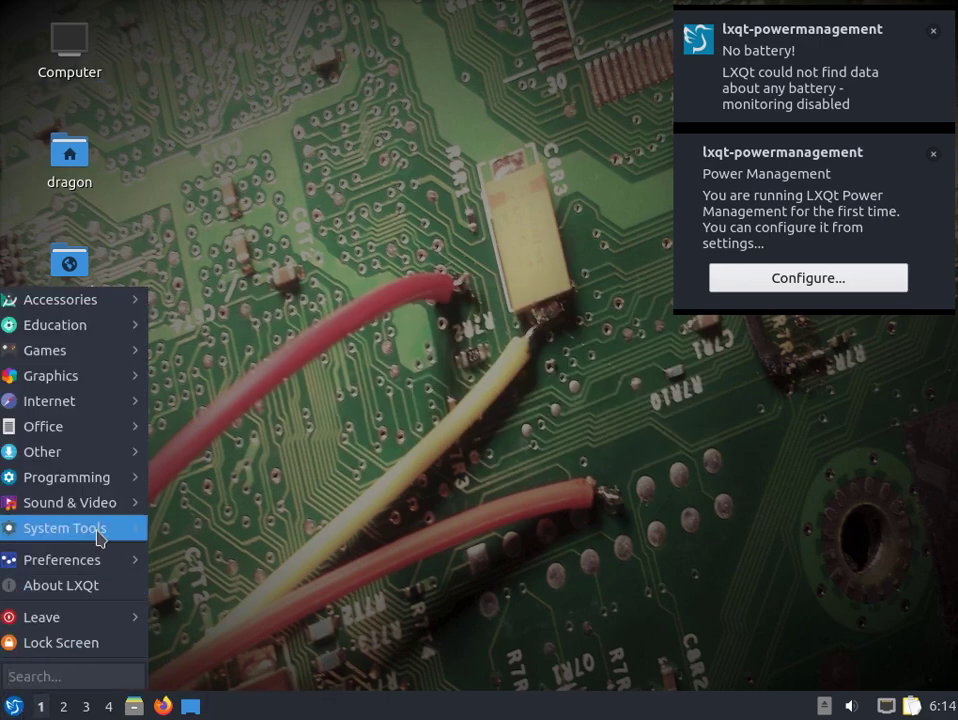
{"action": "mouse_move", "coordinate": [91, 527]}
{"action": "left_click", "coordinate": [226, 558]}
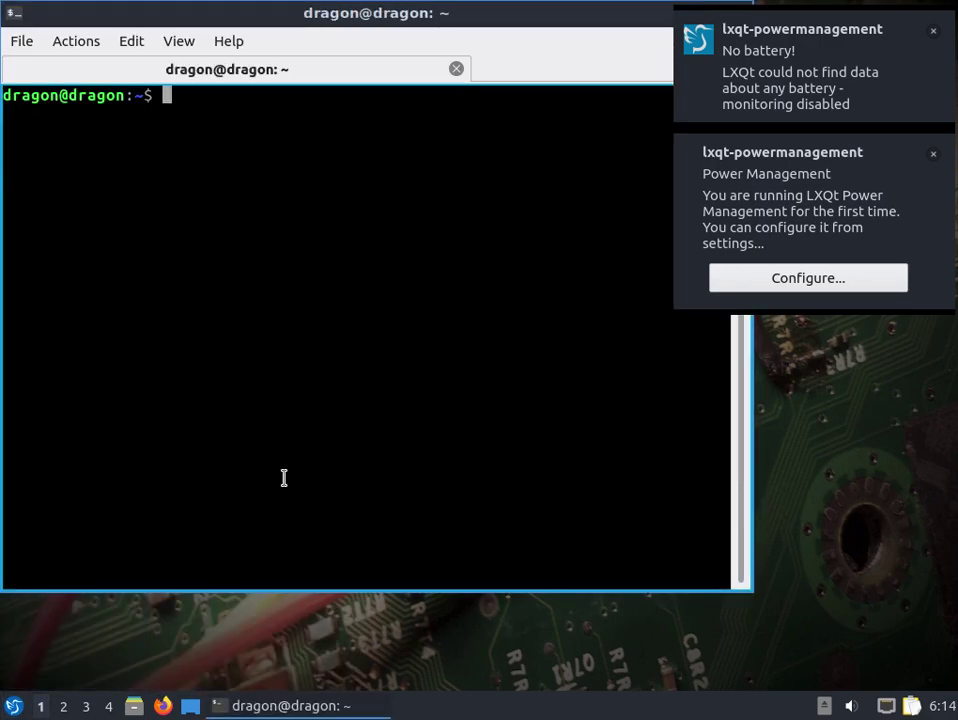
{"action": "type", "text": "cd /usr/src/"}
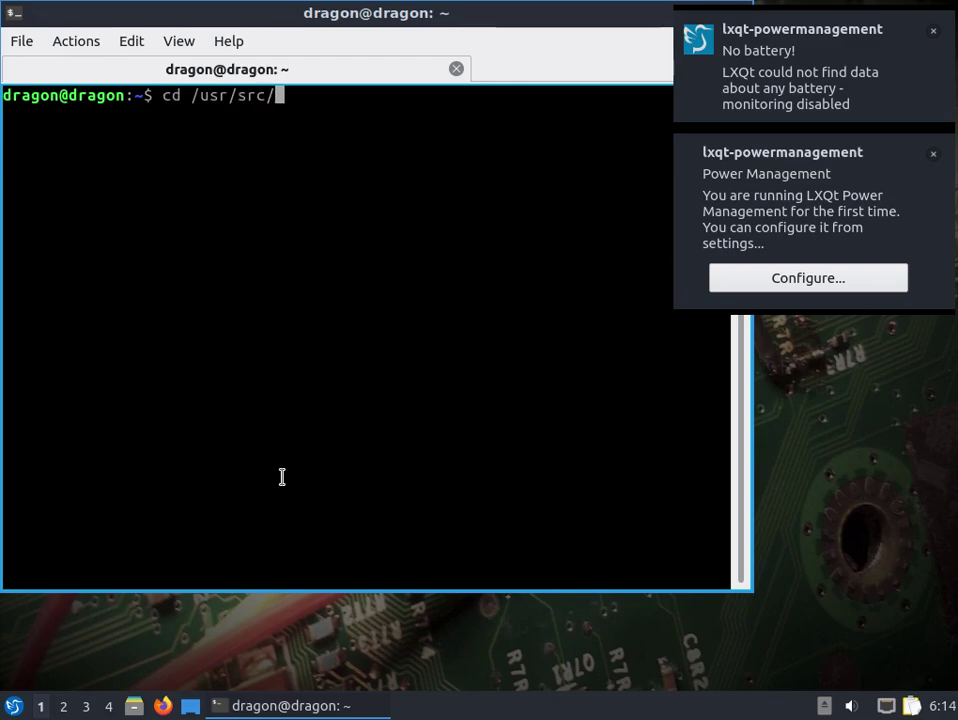
{"action": "key", "text": "Return"}
{"action": "type", "text": "ls"}
{"action": "key", "text": "Return"}
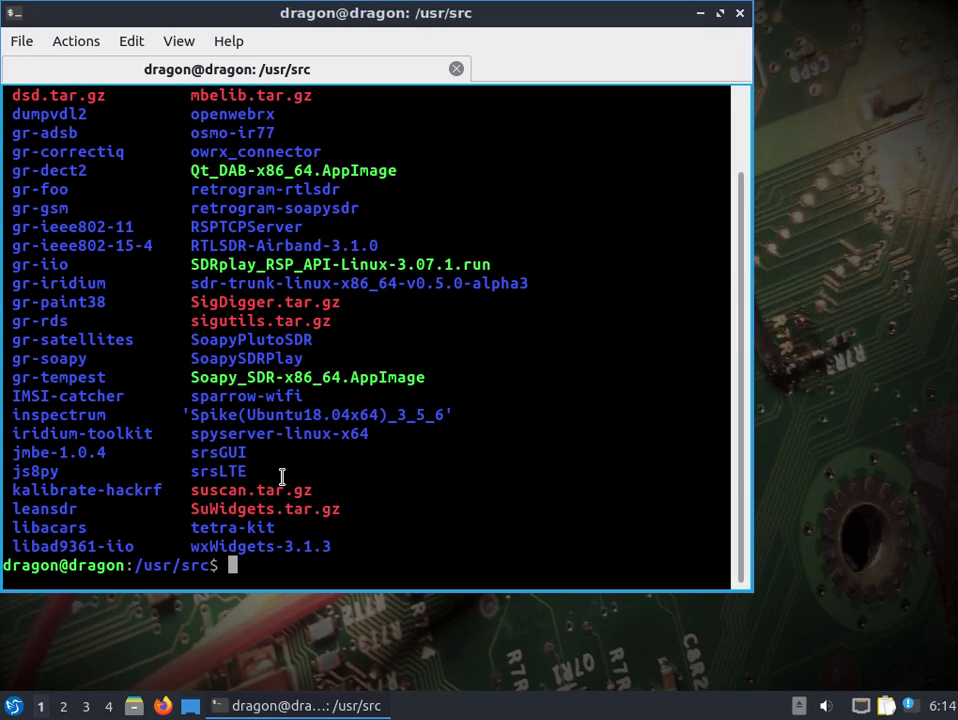
- Run the SDRplay_RSP_API-Linux-3.07.1.run installer with sudo, abort it at the licence, then run groups
{"action": "type", "text": "sudo ."}
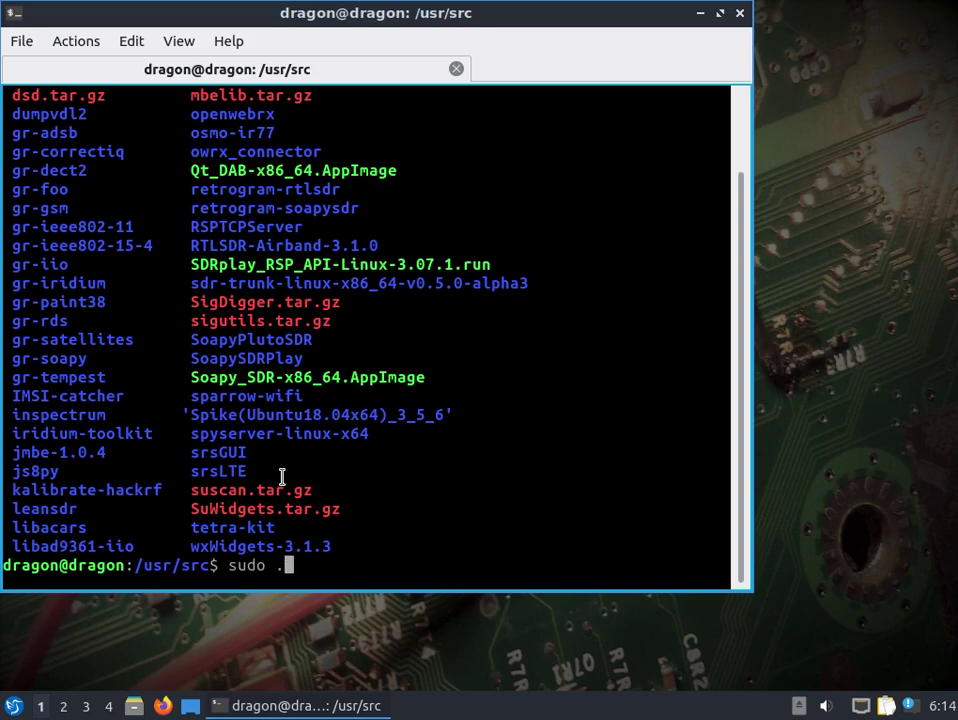
{"action": "type", "text": "/SD"}
{"action": "key", "text": "Tab"}
{"action": "key", "text": "Return"}
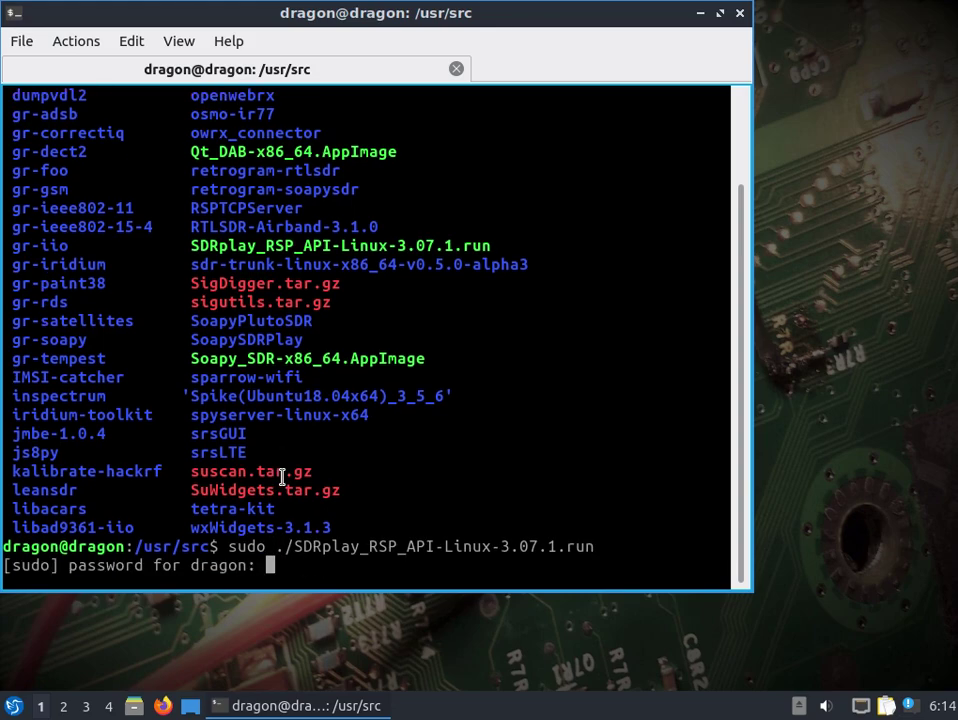
{"action": "key", "text": "Return"}
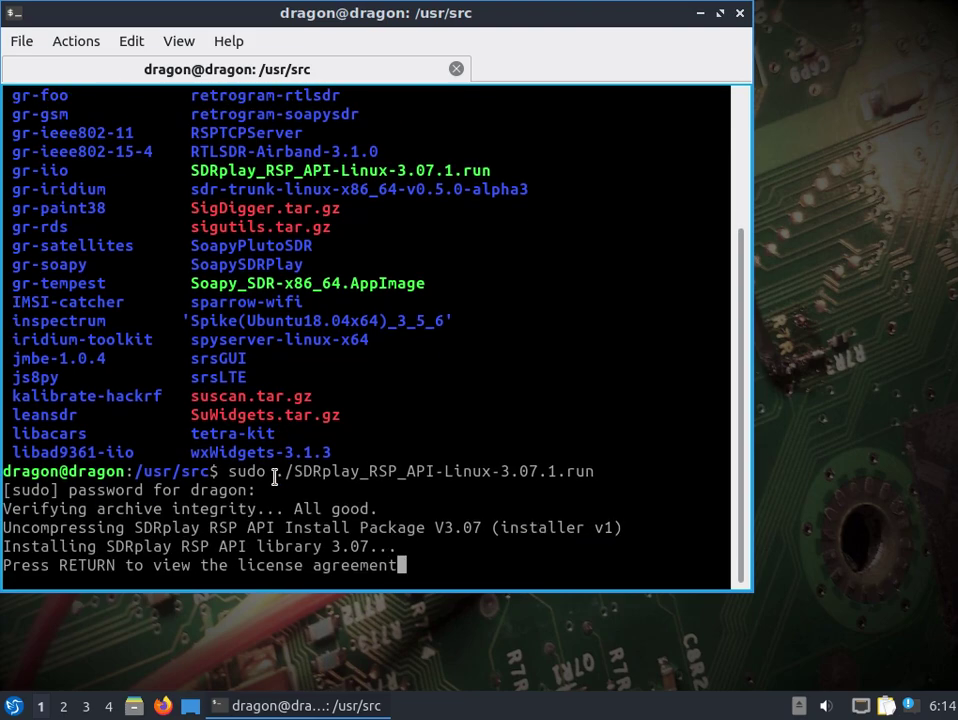
{"action": "key", "text": "ctrl+c"}
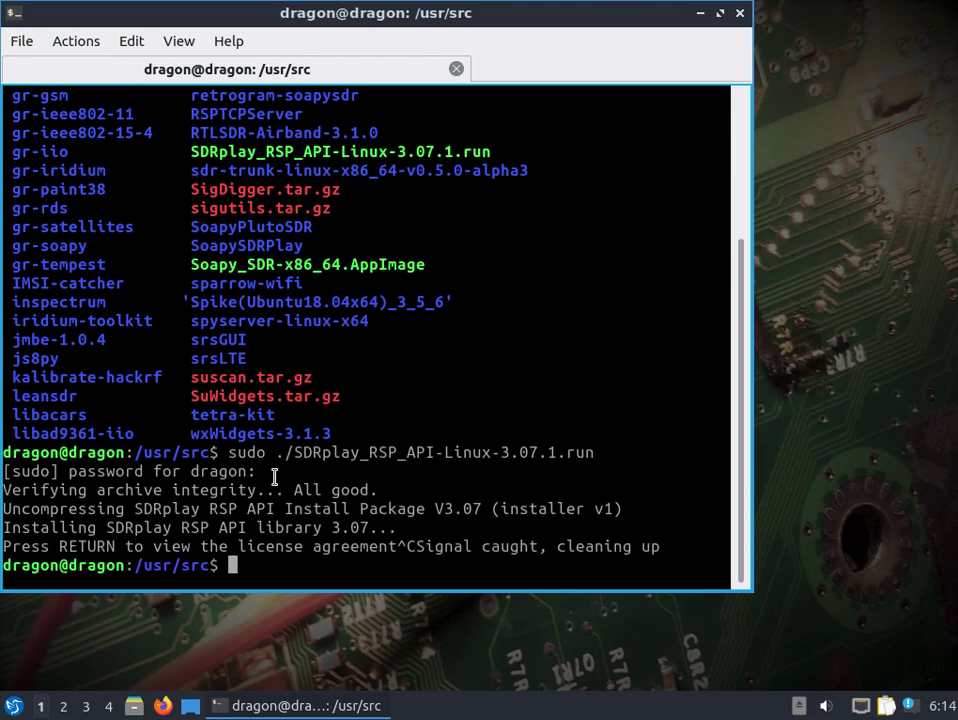
{"action": "type", "text": "groups"}
{"action": "key", "text": "Return"}
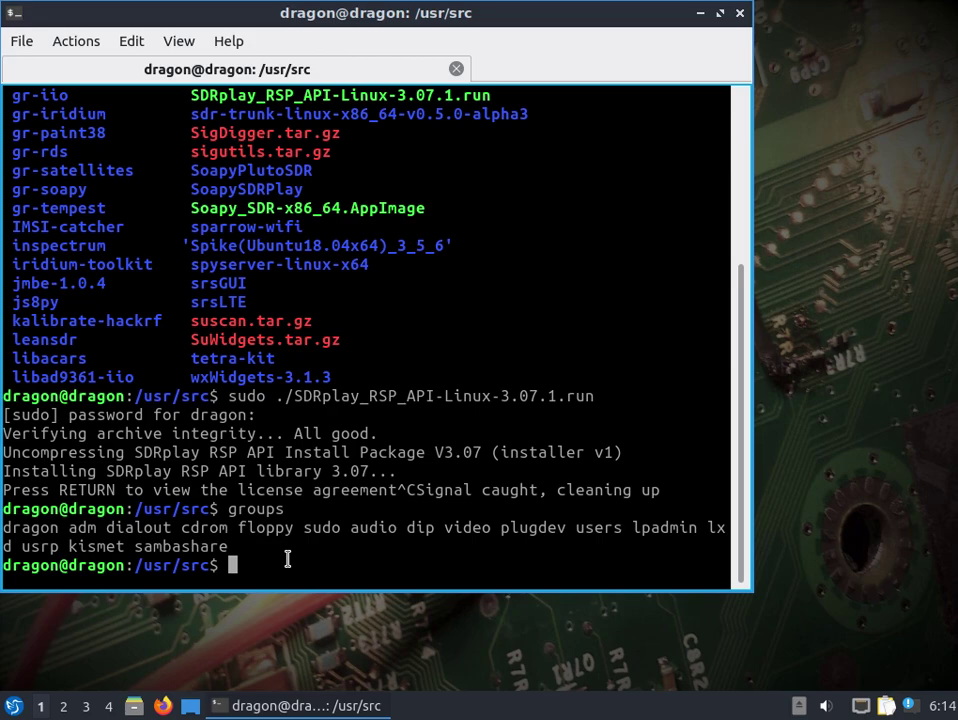
- Change into /etc/apt and list its files
{"action": "type", "text": "cd /etc/apt/"}
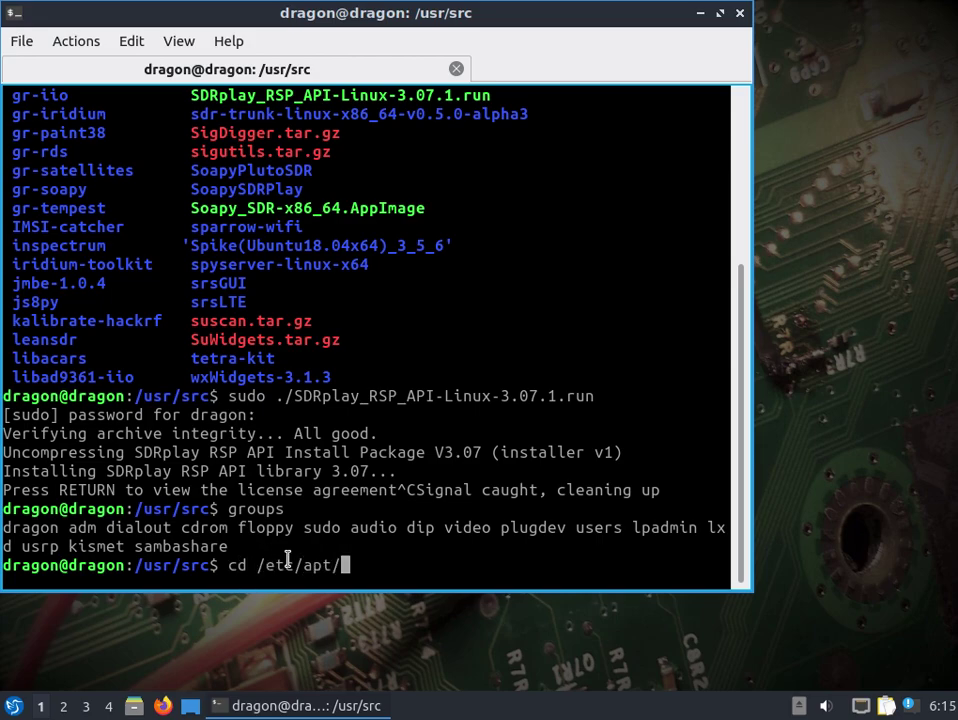
{"action": "key", "text": "Return"}
{"action": "type", "text": "ls"}
{"action": "key", "text": "Return"}
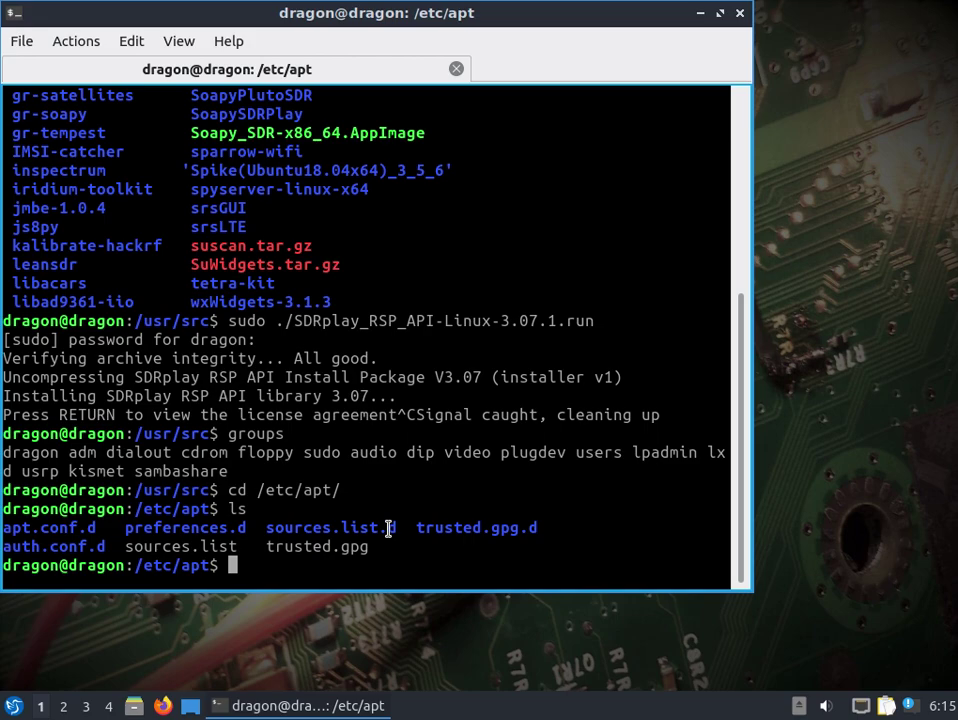
- Print sources.list, list /etc/apt again, and close the terminal window
{"action": "type", "text": "cat so"}
{"action": "key", "text": "Tab"}
{"action": "key", "text": "Return"}
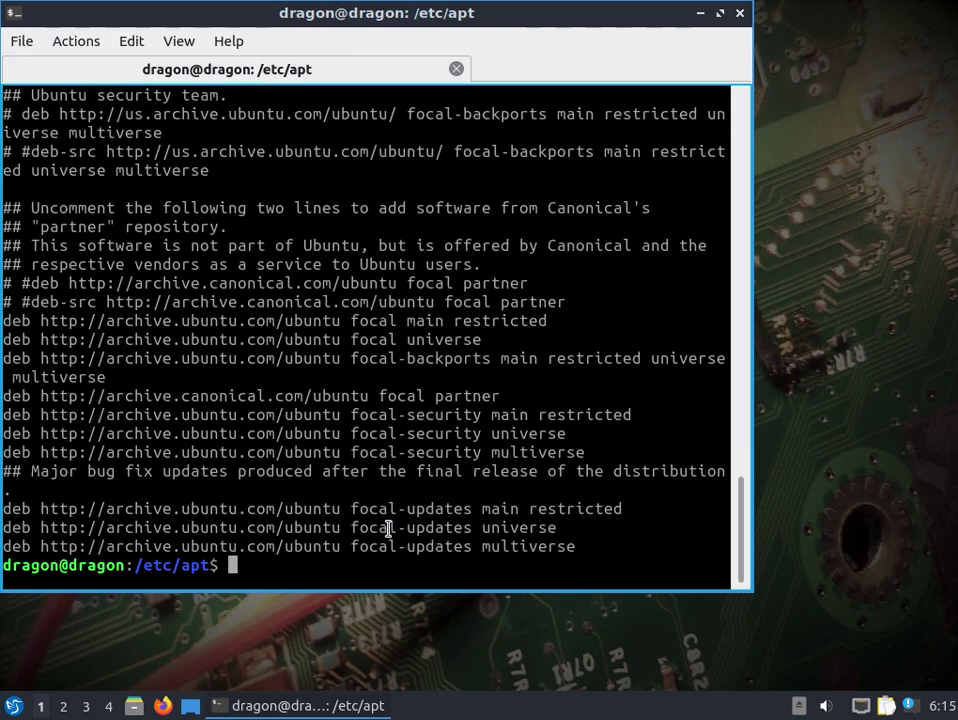
{"action": "type", "text": "ls"}
{"action": "key", "text": "Return"}
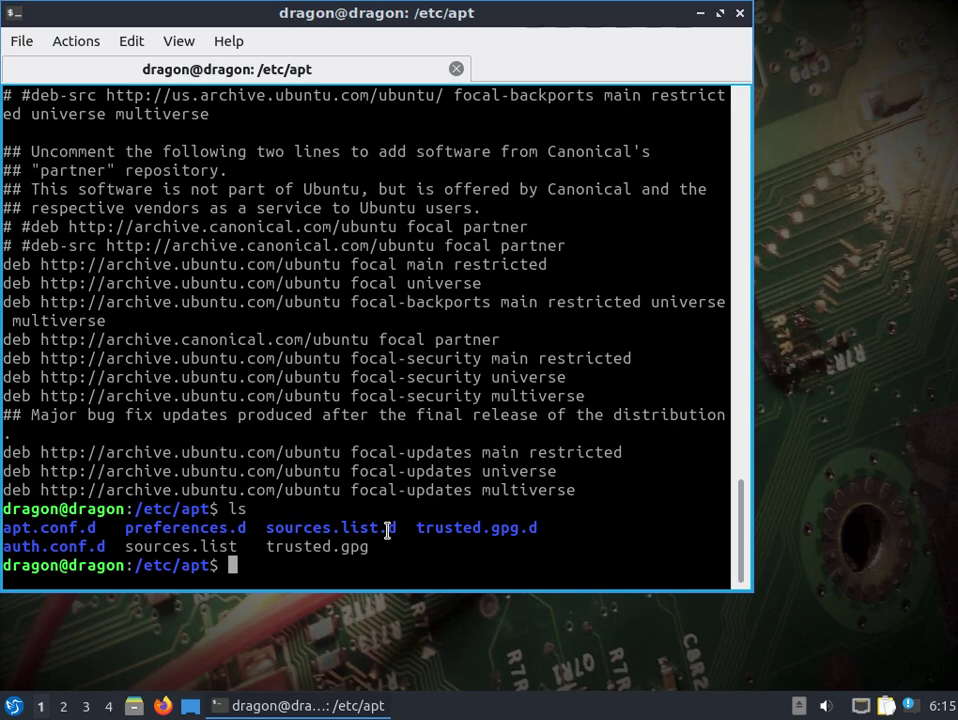
{"action": "left_click", "coordinate": [740, 13]}
- Confirm the terminal exit and launch SDRangel (sdrplay support) from the Internet menu
{"action": "left_click", "coordinate": [348, 306]}
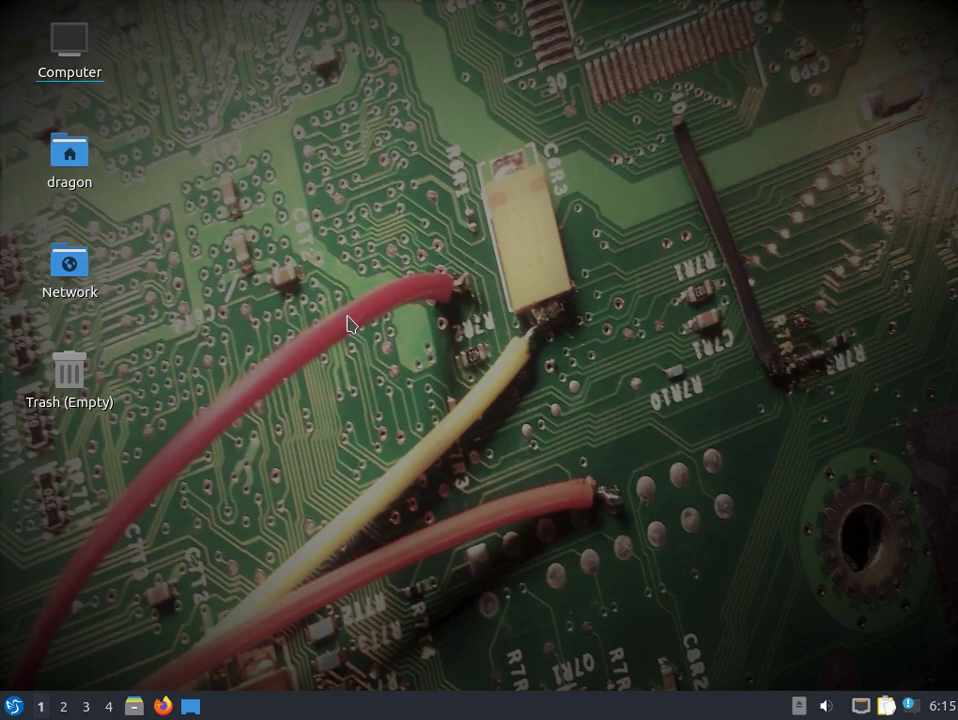
{"action": "left_click", "coordinate": [15, 712]}
{"action": "mouse_move", "coordinate": [90, 452]}
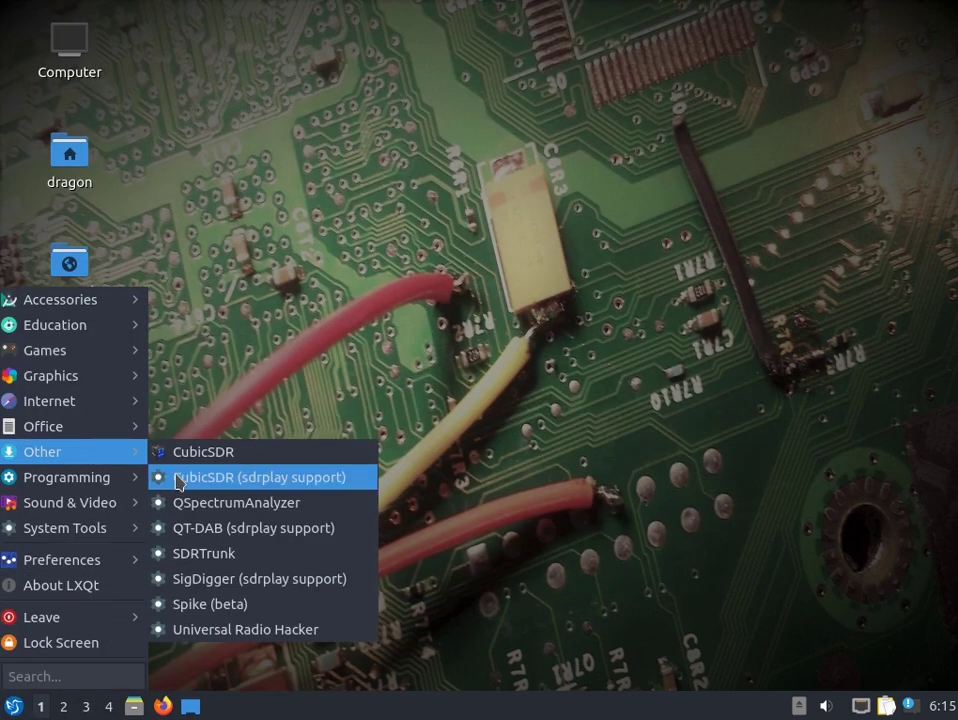
{"action": "mouse_move", "coordinate": [22, 403]}
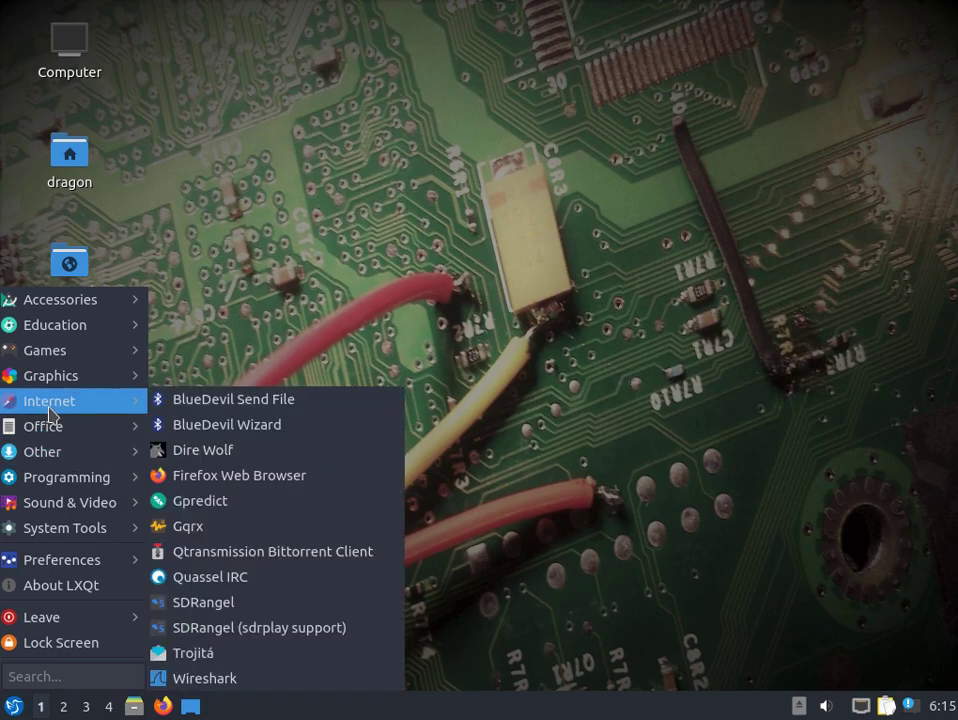
{"action": "left_click", "coordinate": [258, 628]}
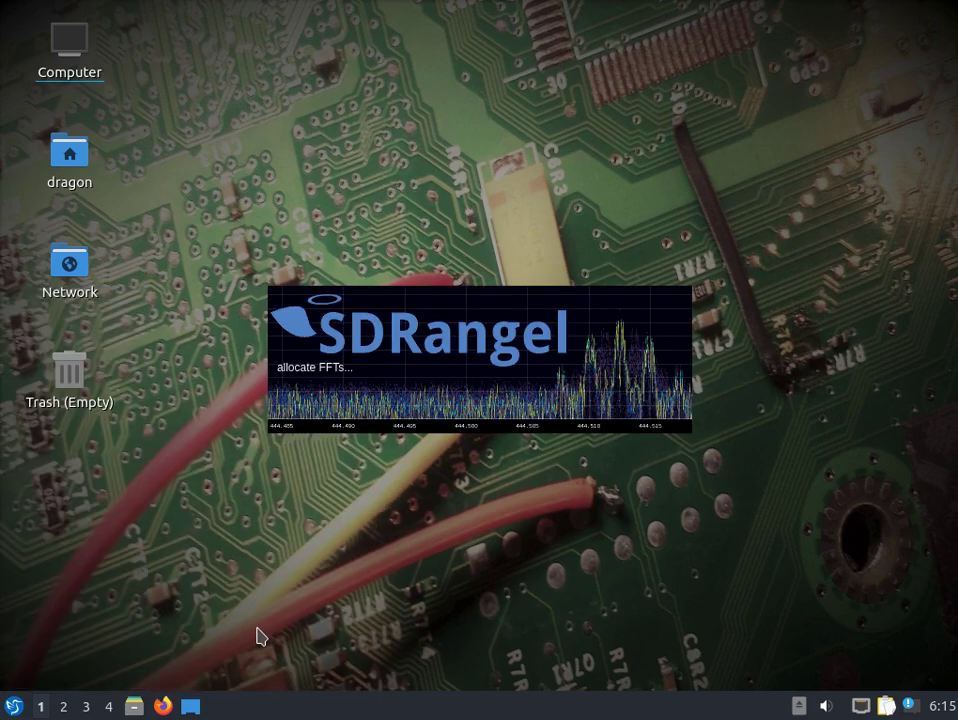